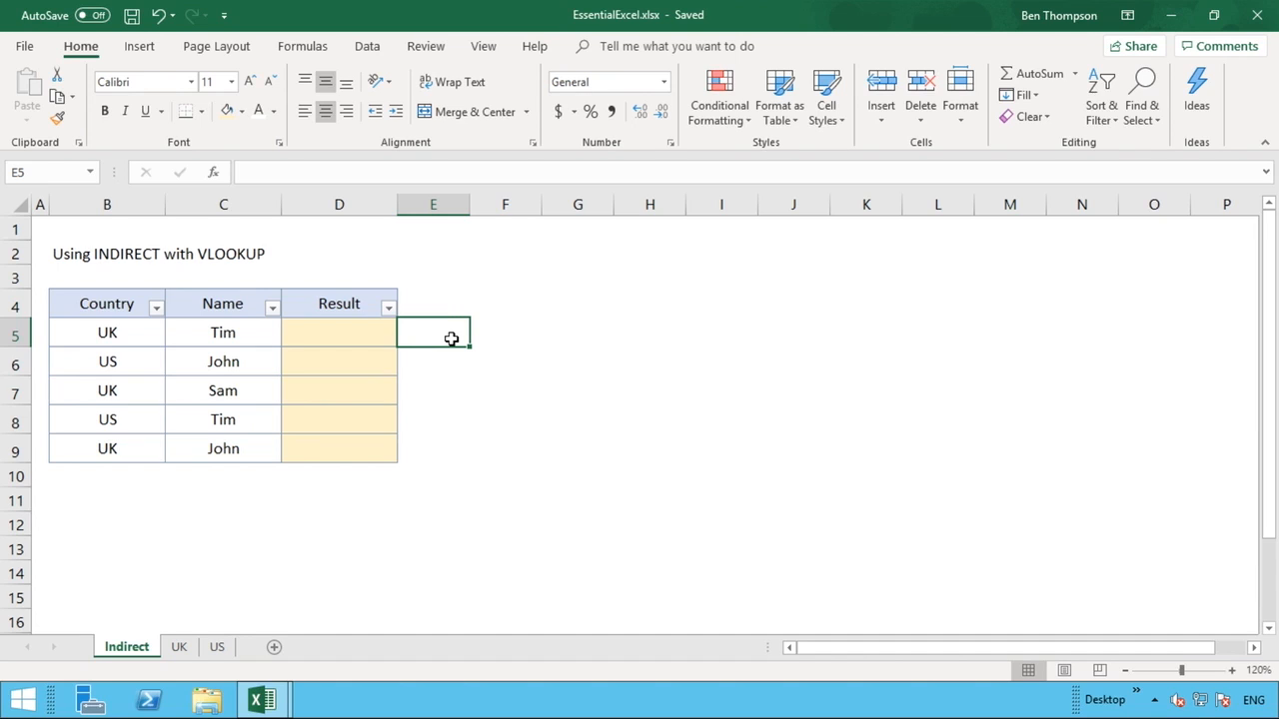
Step: Examine the Country and Name entries on the Indirect sheet and the matching lookup tables on the UK and US sheets
{"action": "left_click", "coordinate": [372, 338]}
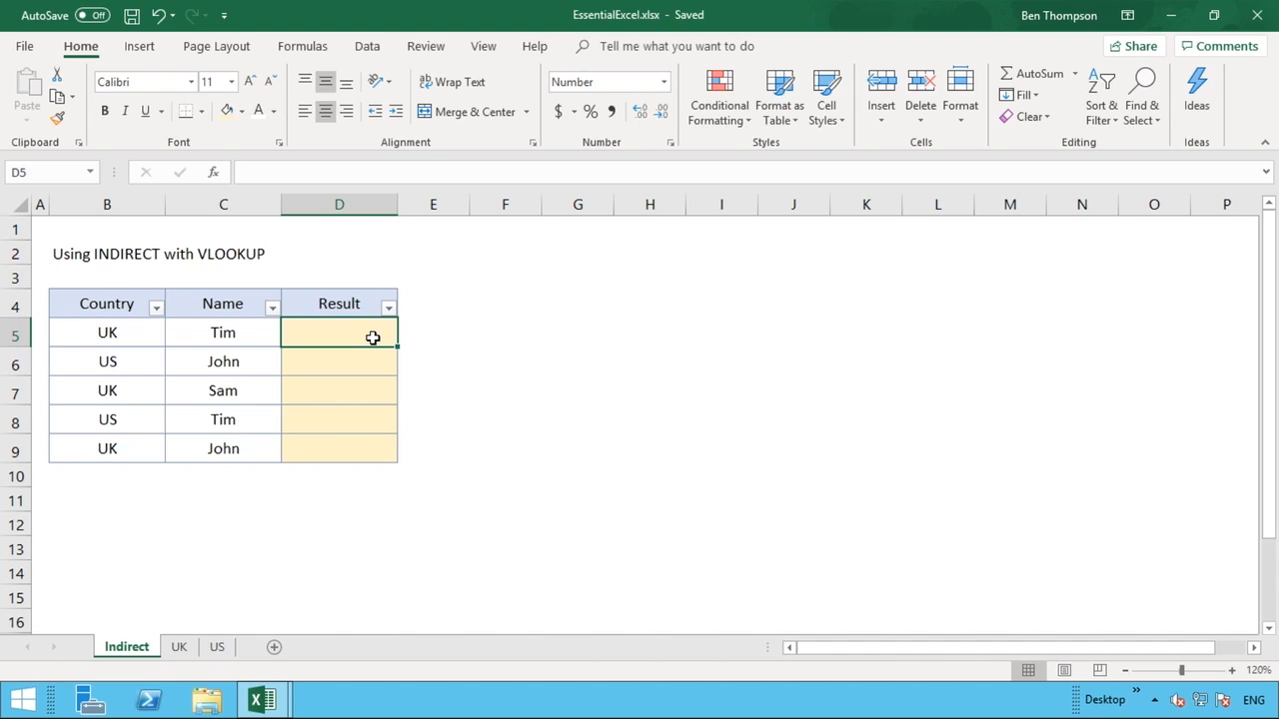
{"action": "left_click", "coordinate": [199, 329]}
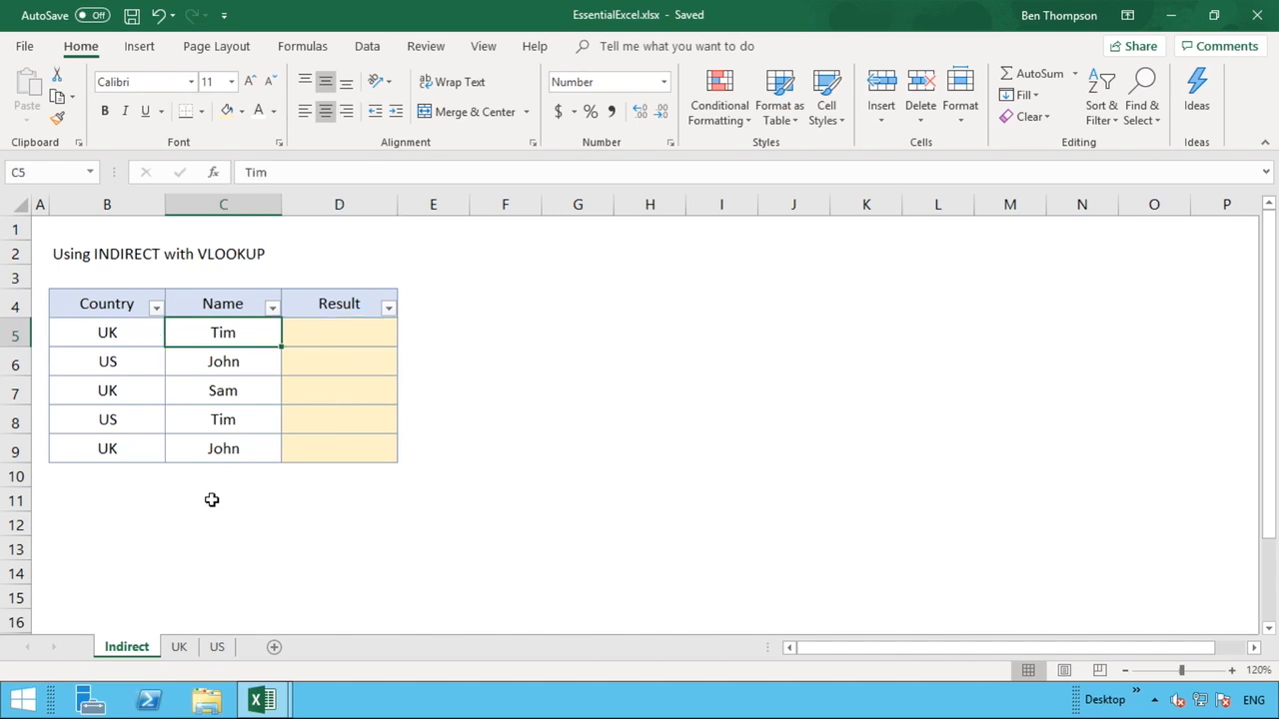
{"action": "left_click", "coordinate": [180, 650]}
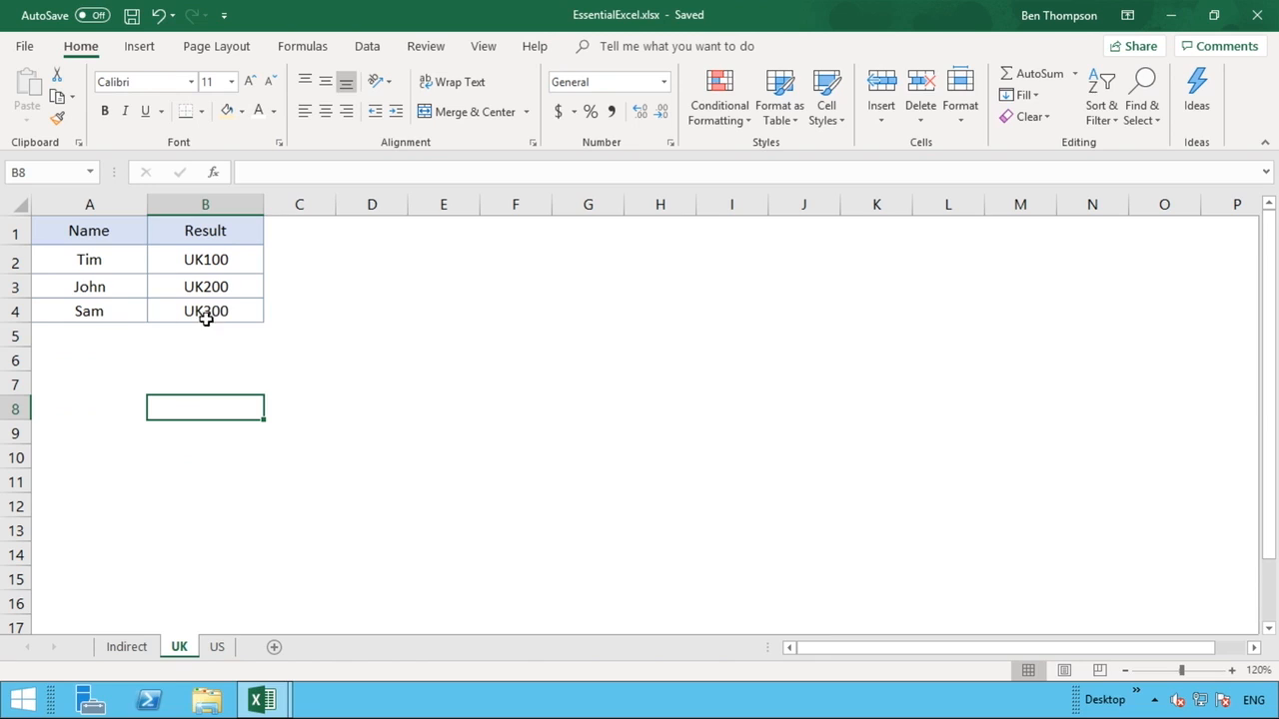
{"action": "left_click", "coordinate": [236, 258]}
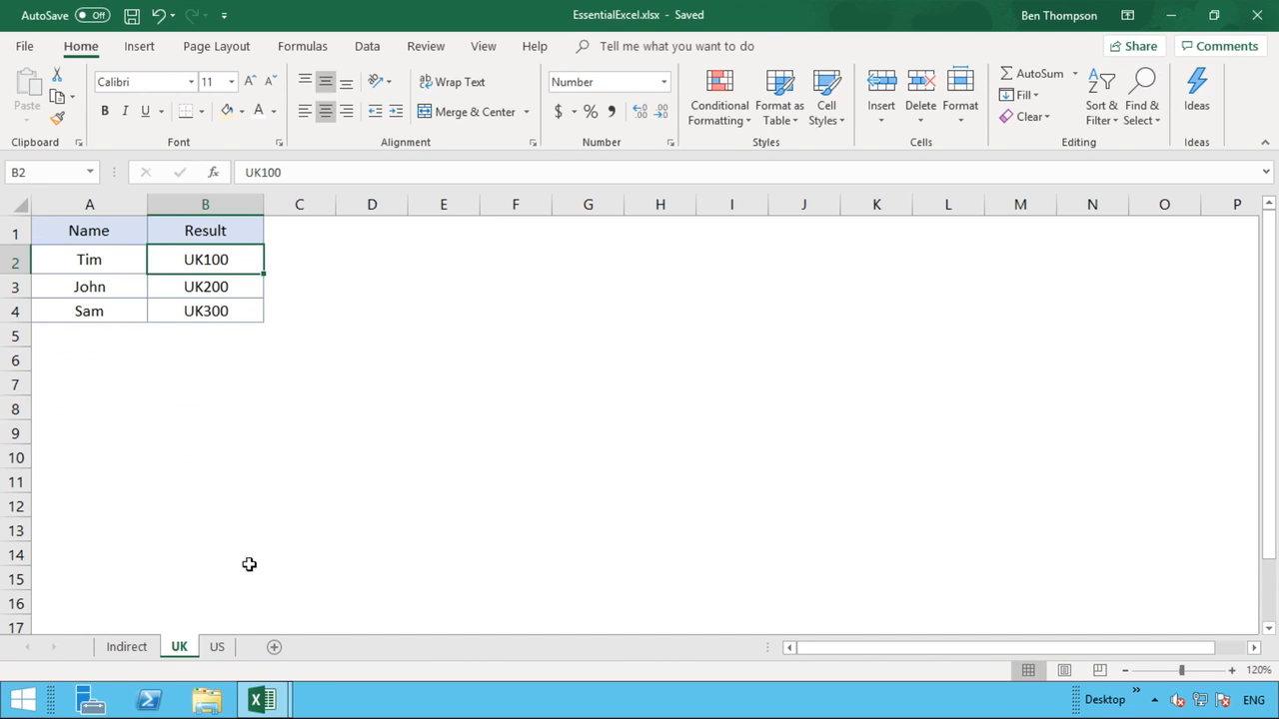
{"action": "left_click", "coordinate": [217, 650]}
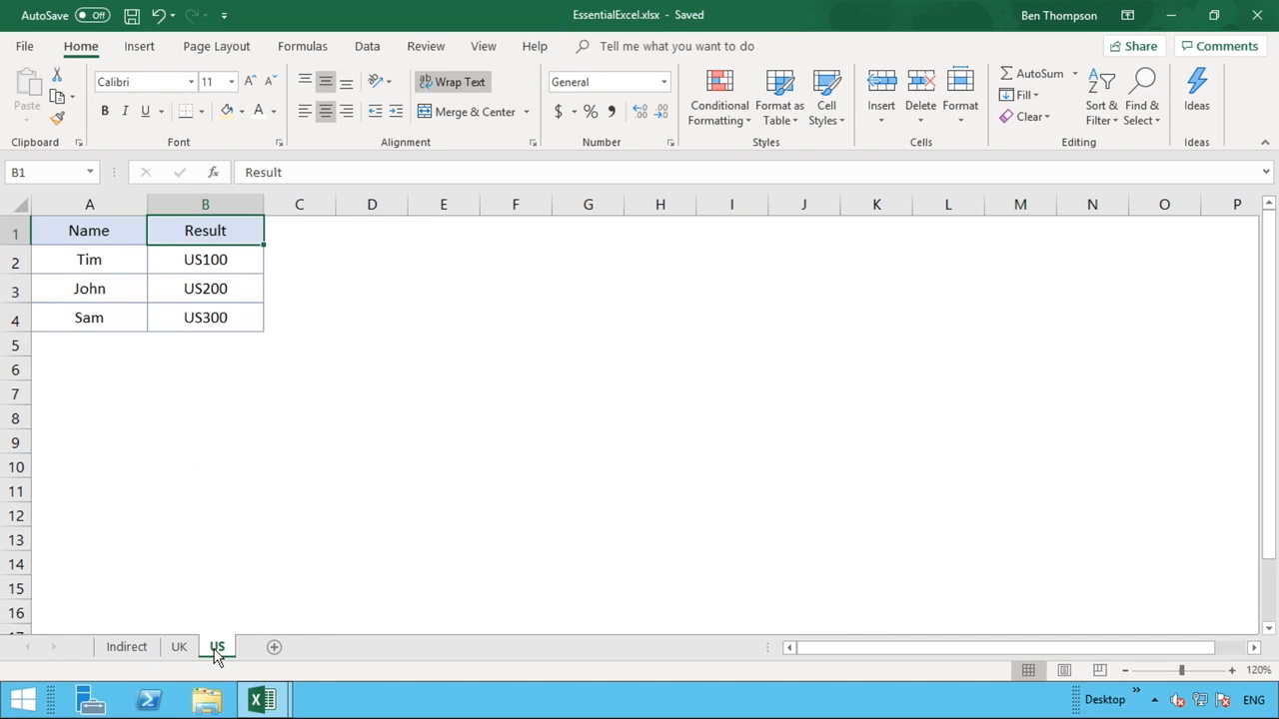
{"action": "left_click", "coordinate": [126, 649]}
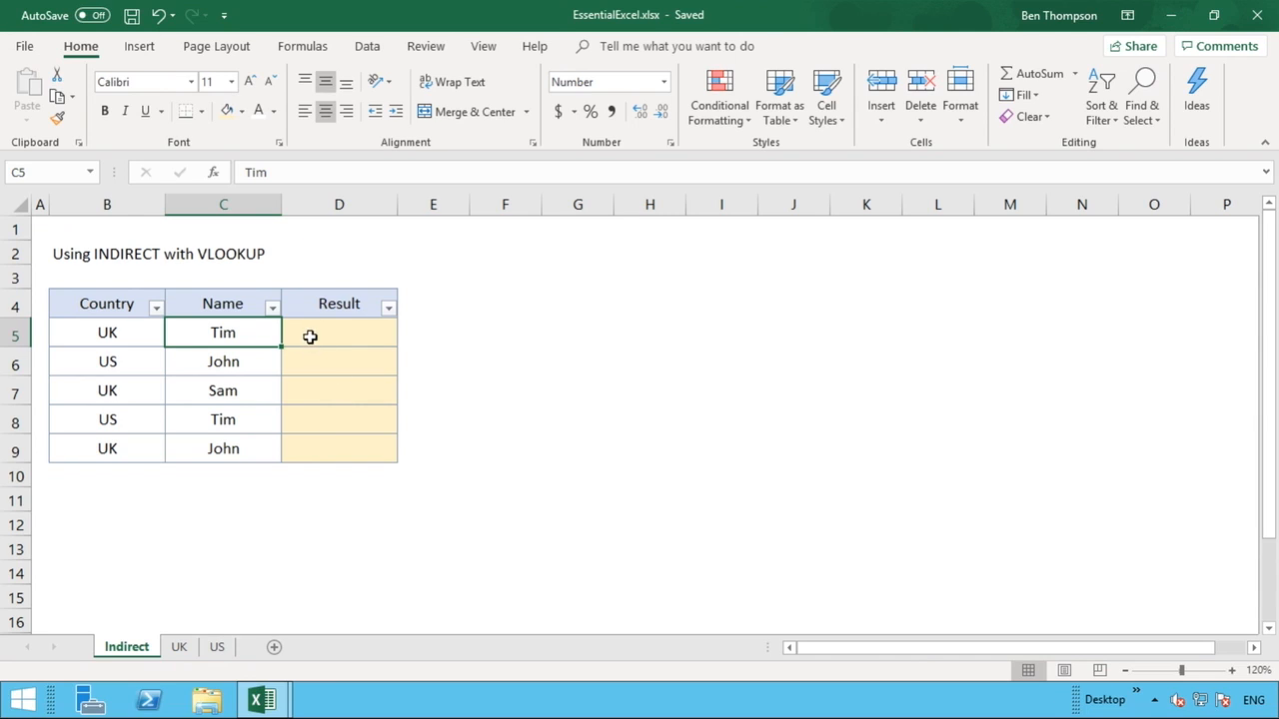
{"action": "left_click", "coordinate": [135, 335]}
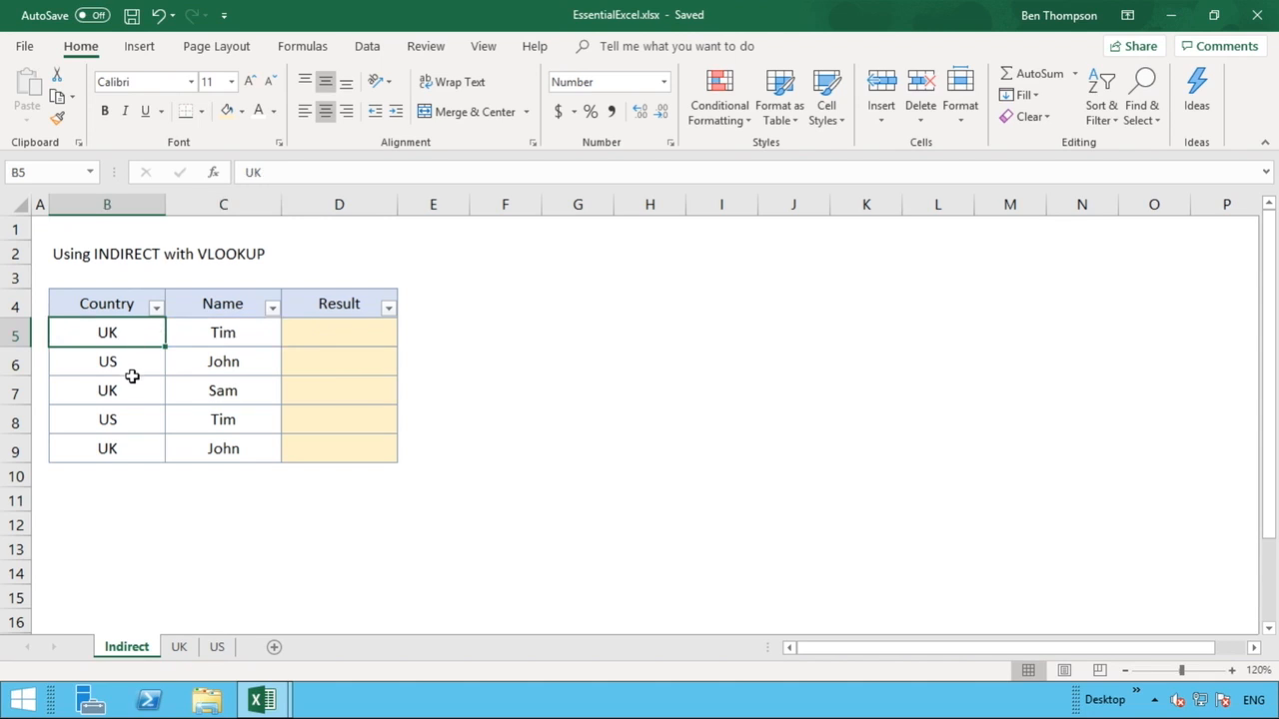
{"action": "left_click", "coordinate": [131, 369]}
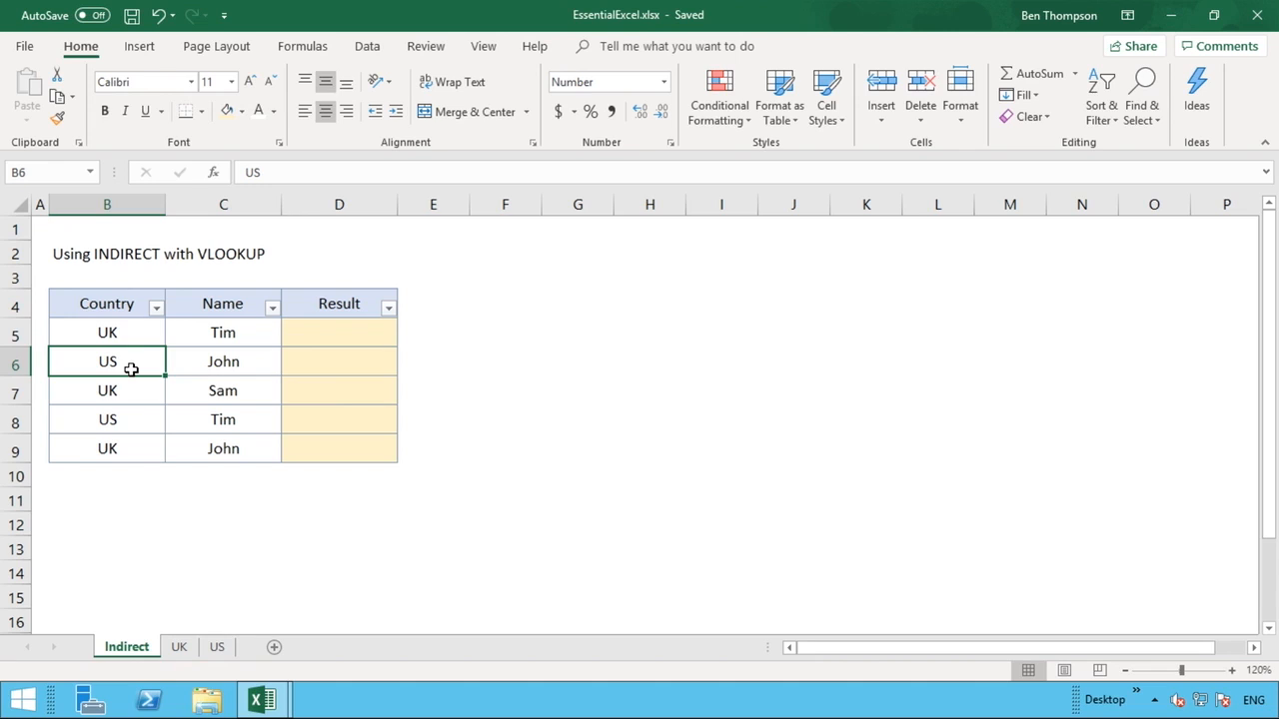
Step: Enter =VLOOKUP(C5,UK!A:B,2,0) in cell D5 to look up the first row's name on the UK sheet
{"action": "left_click", "coordinate": [376, 332]}
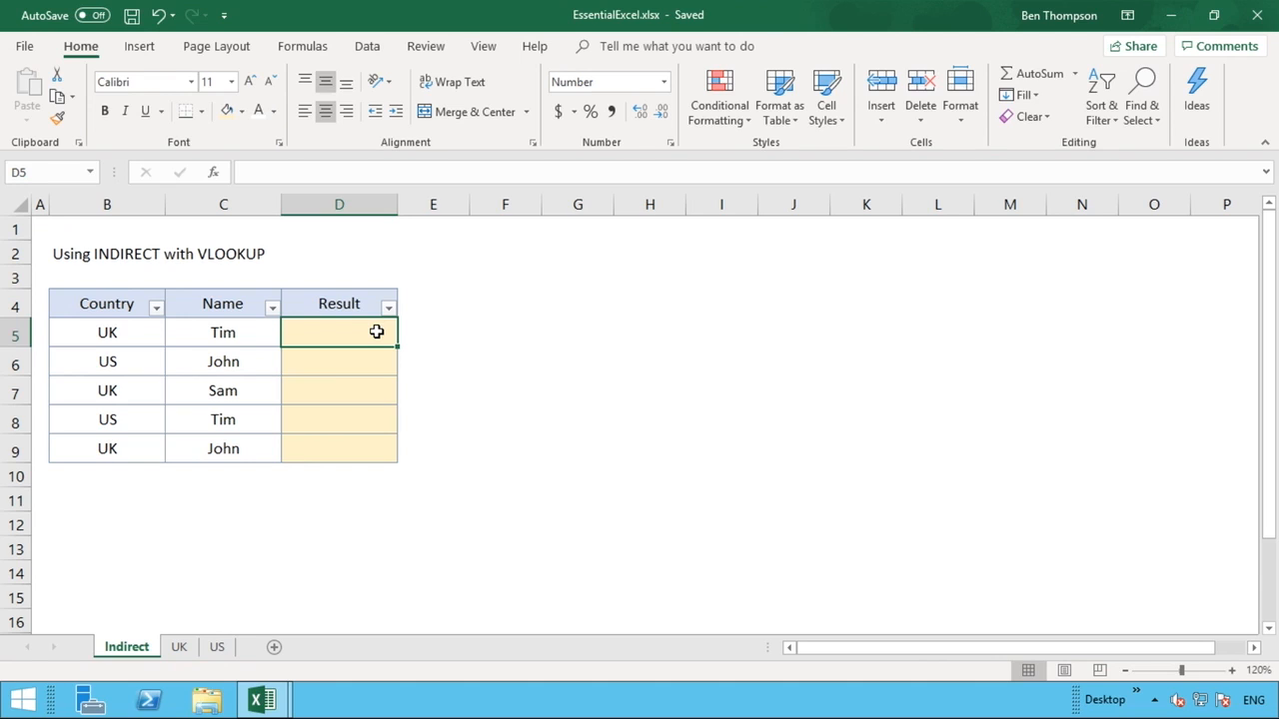
{"action": "type", "text": "="}
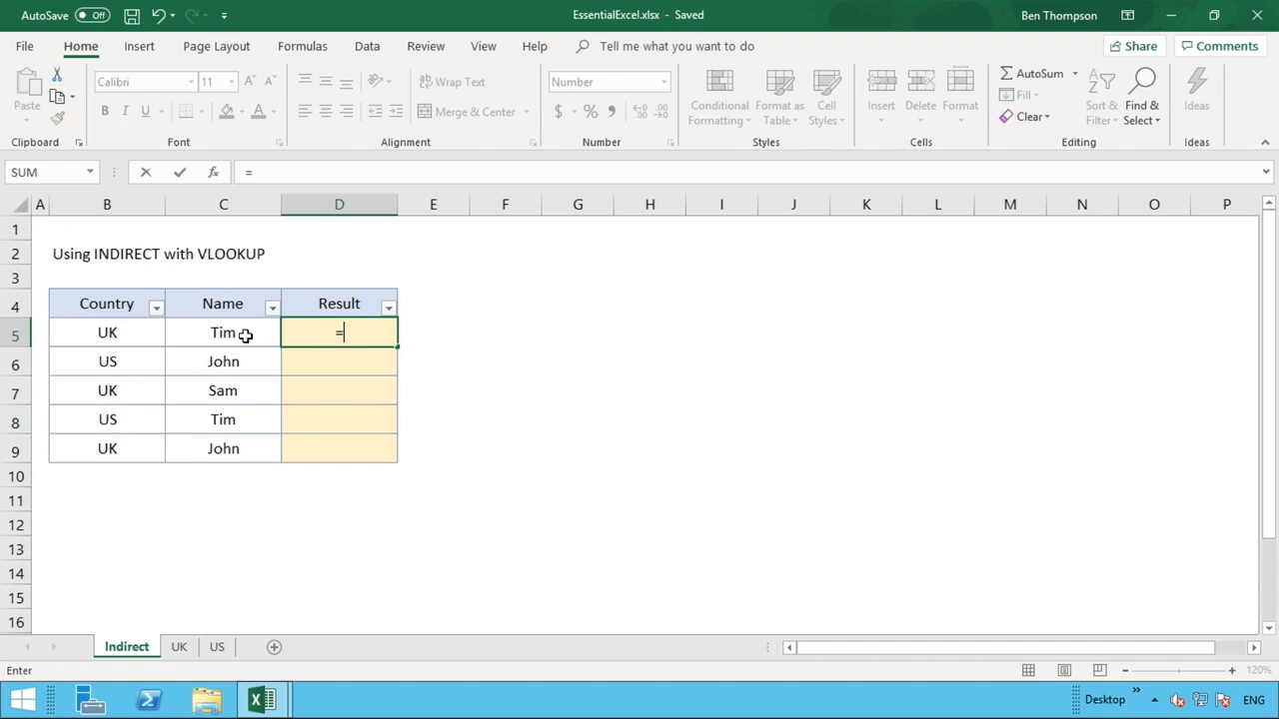
{"action": "type", "text": "vlook"}
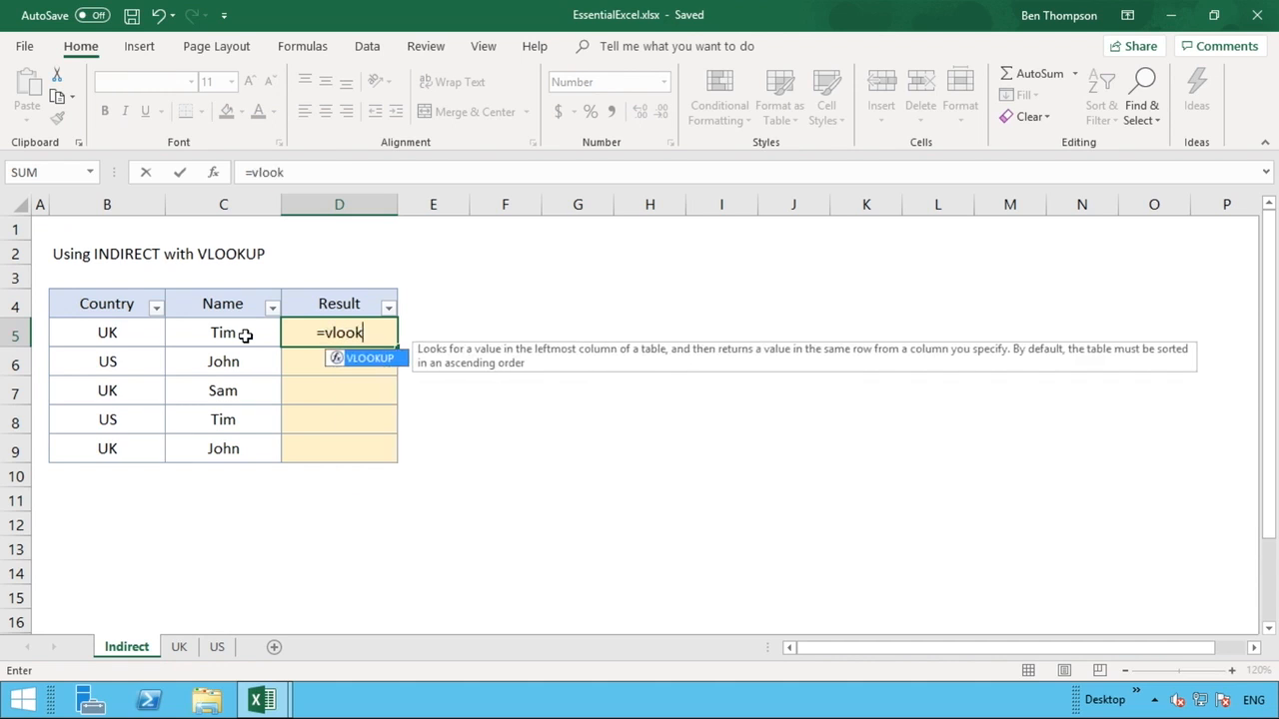
{"action": "type", "text": "up("}
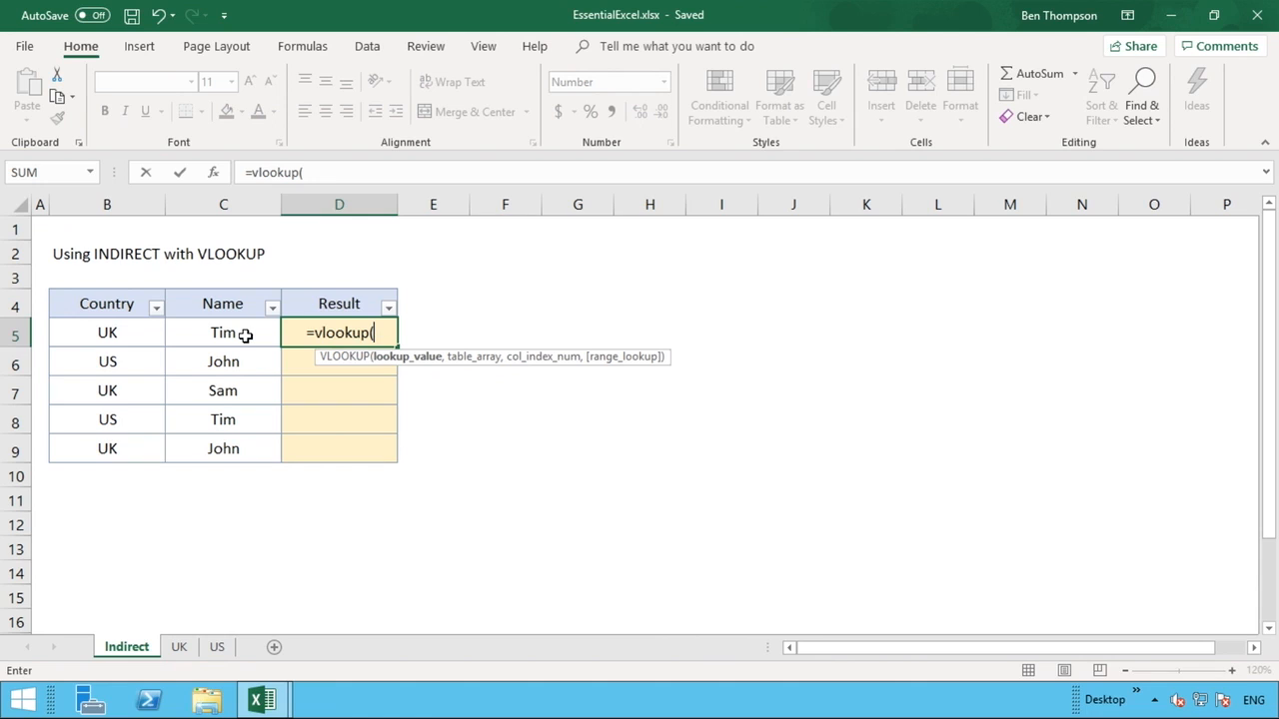
{"action": "left_click", "coordinate": [244, 337]}
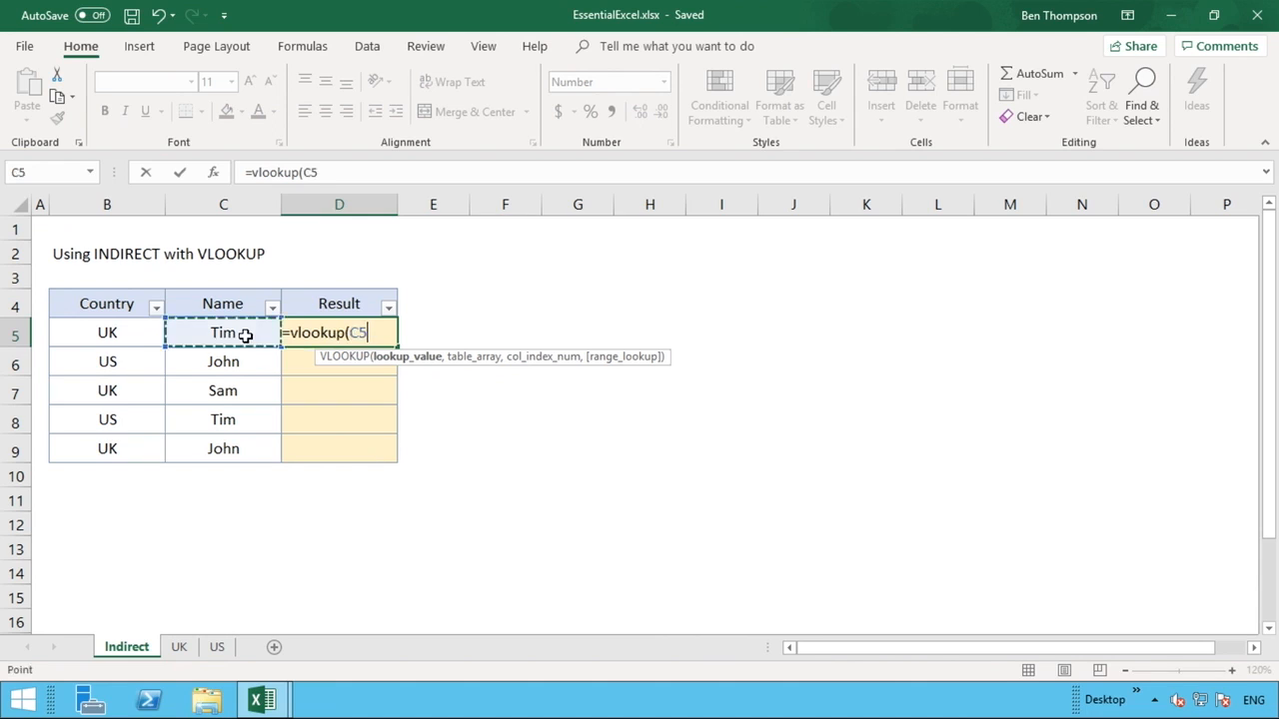
{"action": "type", "text": ","}
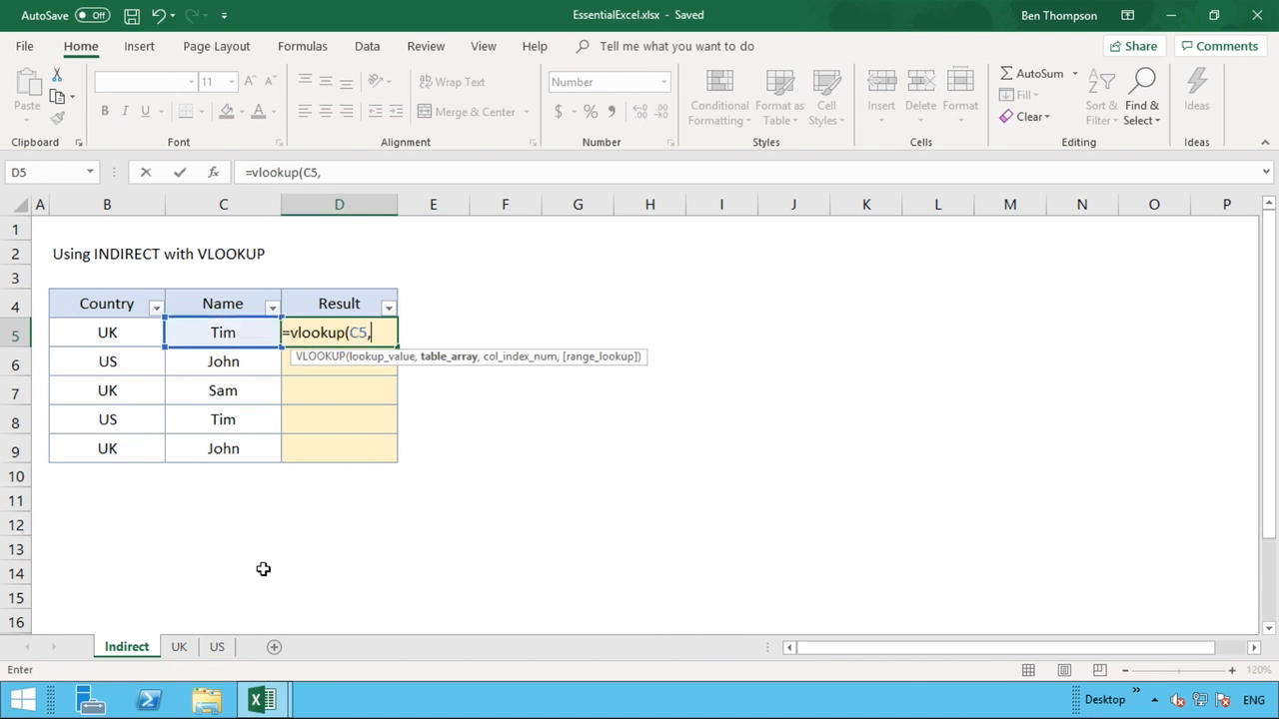
{"action": "left_click", "coordinate": [180, 647]}
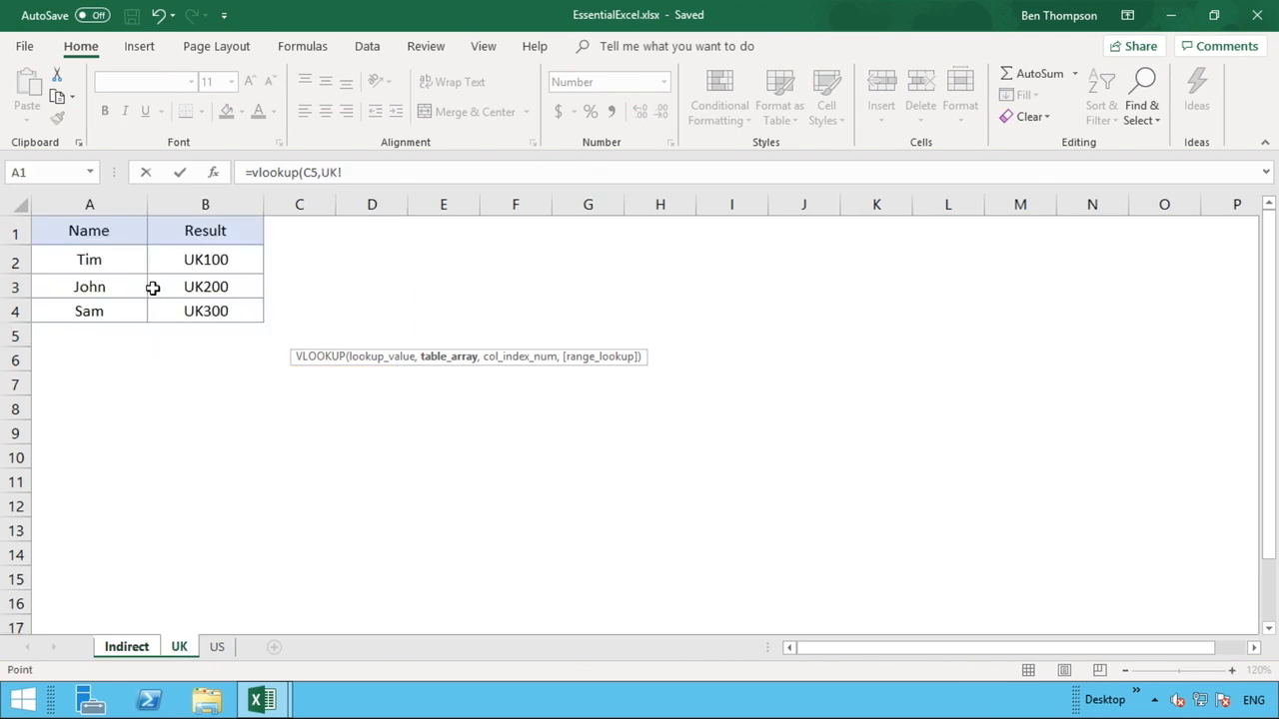
{"action": "left_click_drag", "start_coordinate": [118, 204], "coordinate": [174, 200]}
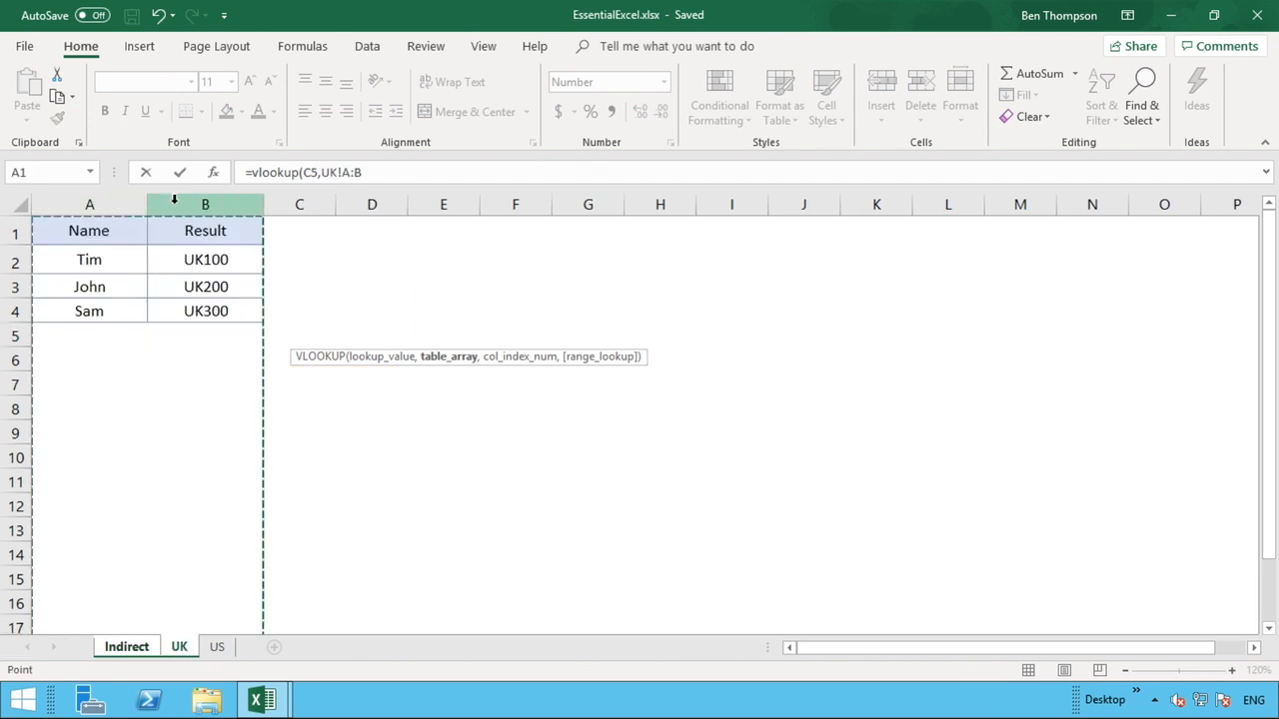
{"action": "type", "text": ",2"}
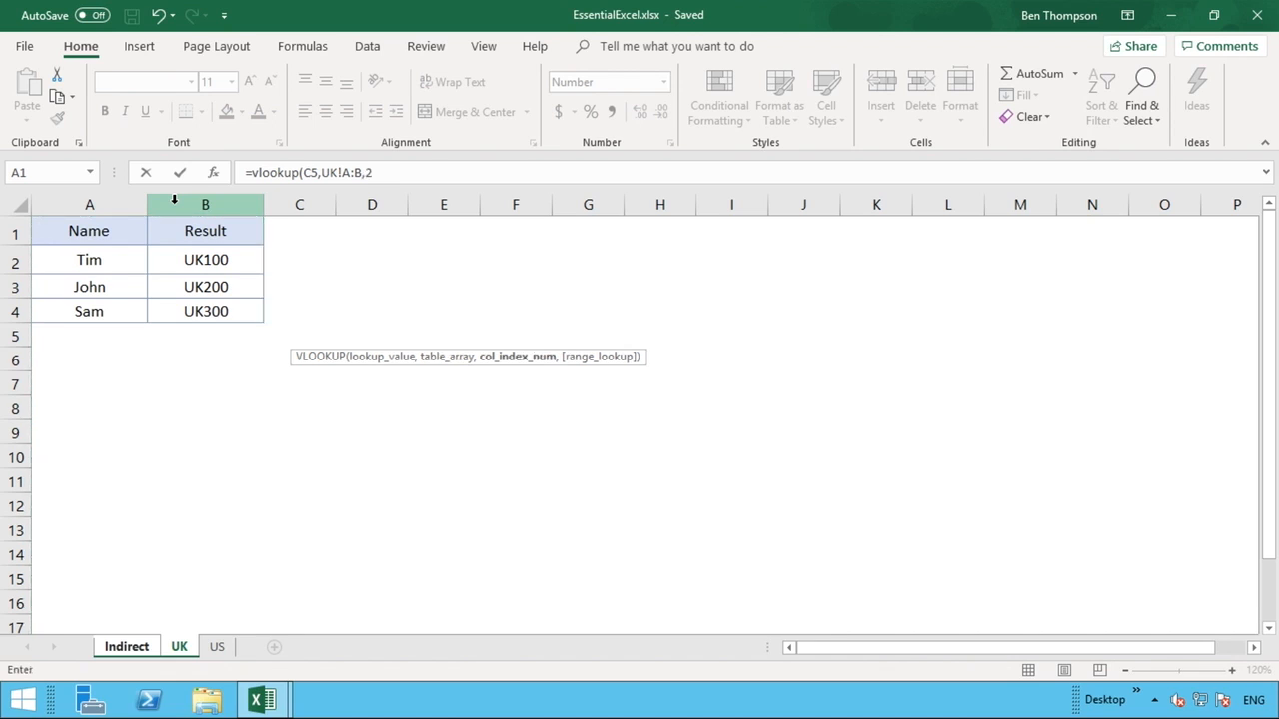
{"action": "type", "text": ","}
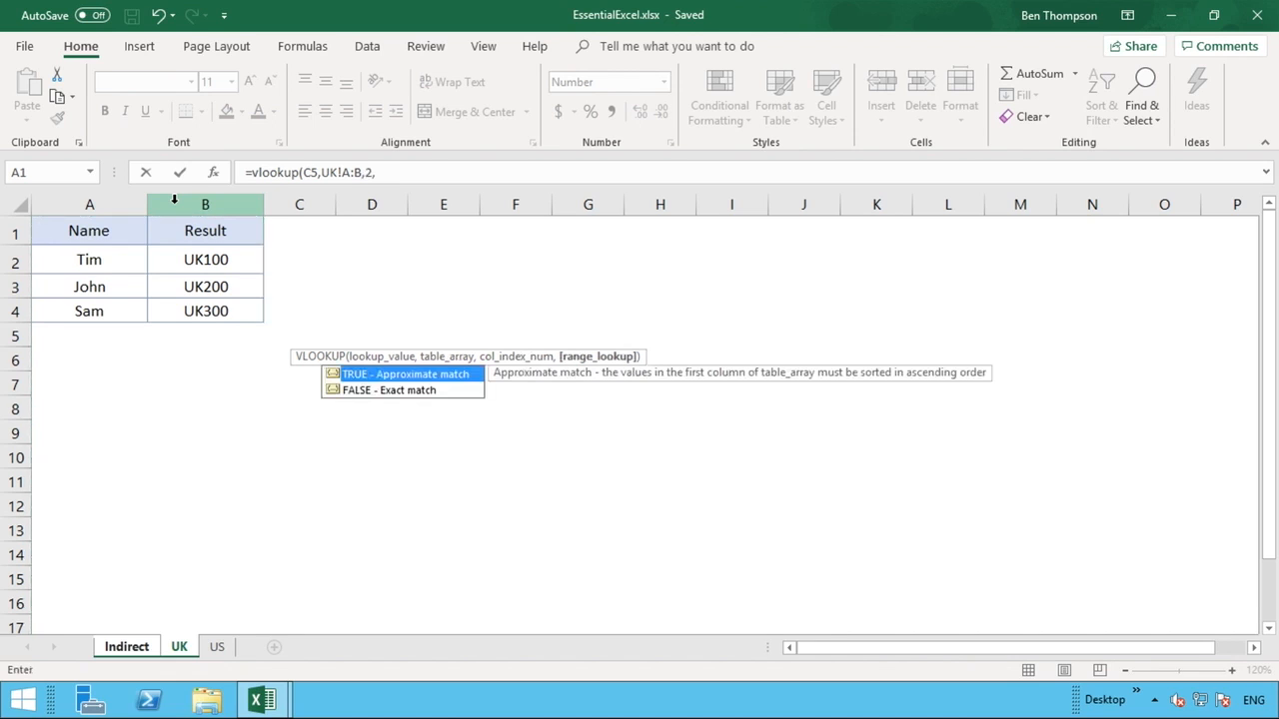
{"action": "type", "text": "0)"}
{"action": "key", "text": "Return"}
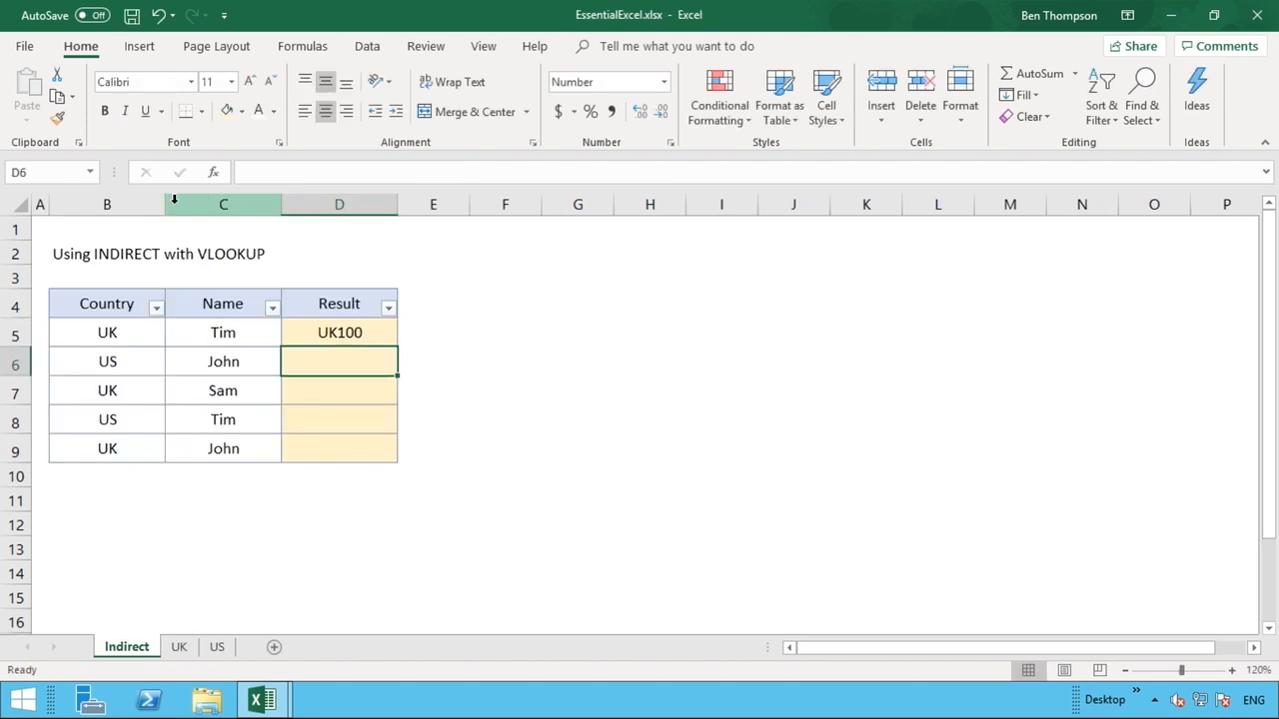
Step: Fill the VLOOKUP formula from D5 down the Result column through D9
{"action": "left_click", "coordinate": [229, 331]}
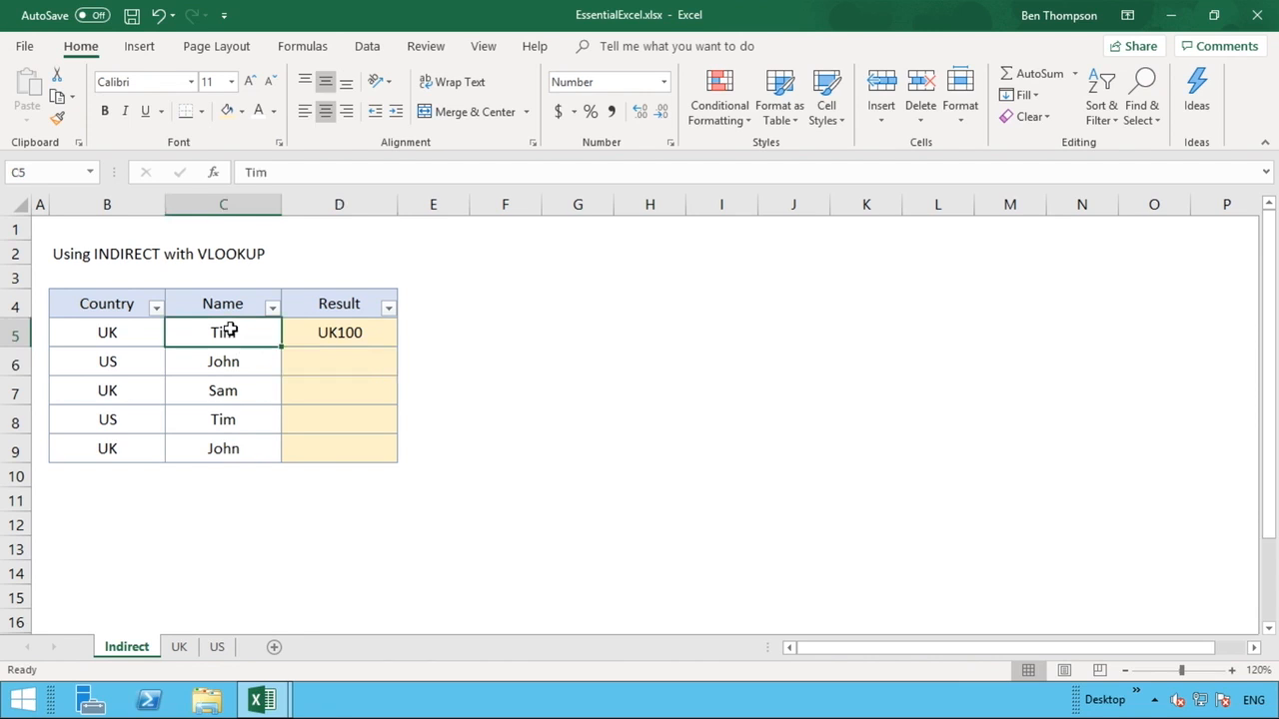
{"action": "left_click", "coordinate": [178, 647]}
{"action": "left_click", "coordinate": [122, 648]}
{"action": "left_click", "coordinate": [354, 333]}
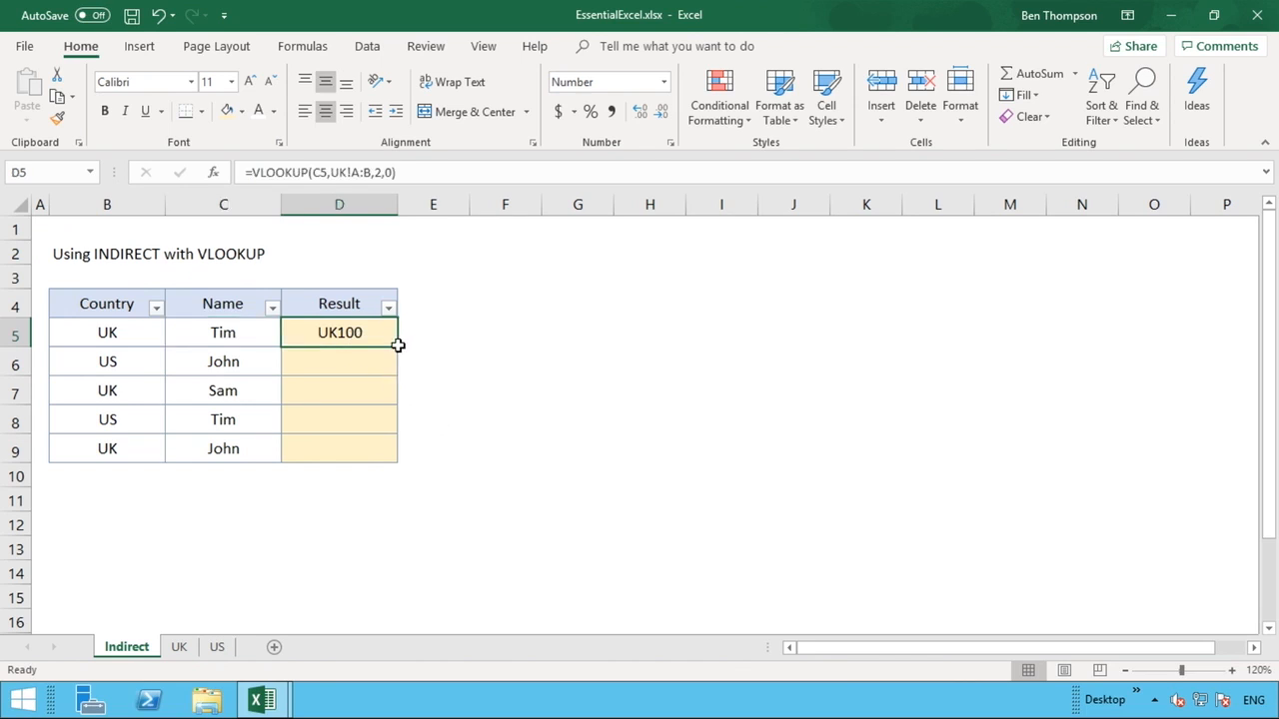
{"action": "left_click_drag", "start_coordinate": [396, 346], "coordinate": [385, 462]}
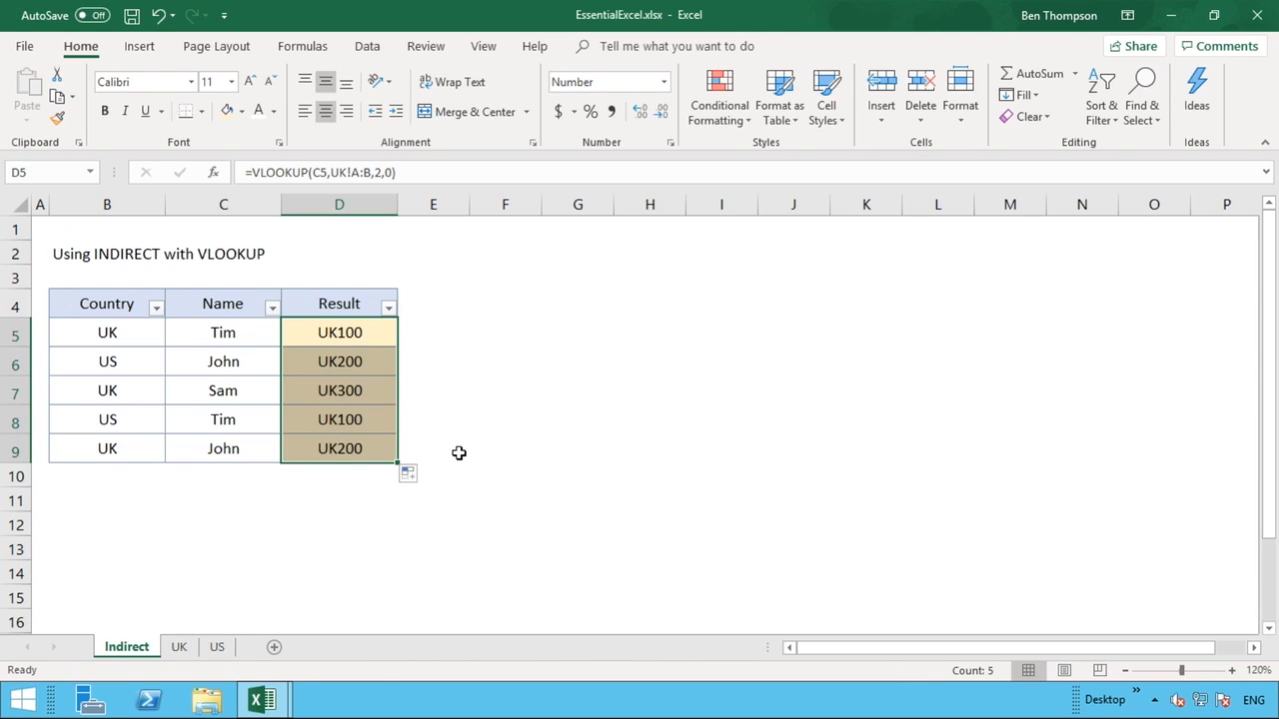
Step: Insert the INDIRECT function with its opening bracket before UK!A:B in the D5 formula
{"action": "left_click", "coordinate": [363, 337]}
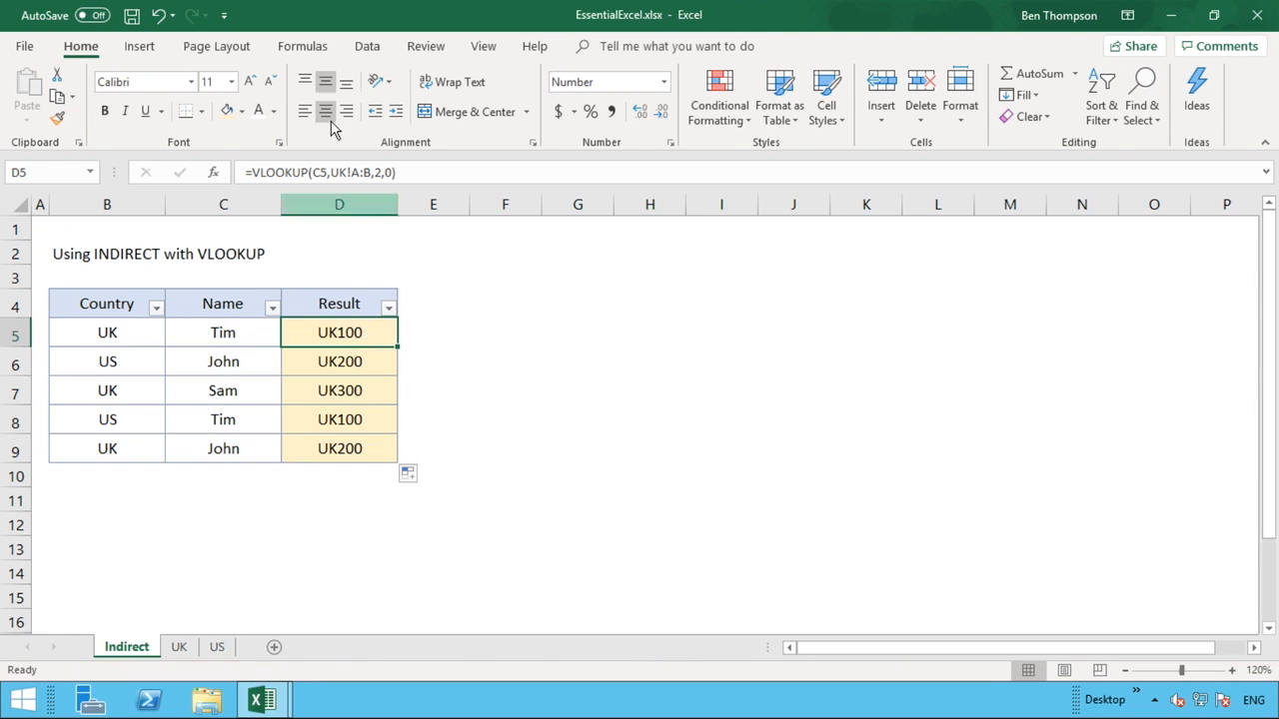
{"action": "left_click", "coordinate": [330, 172]}
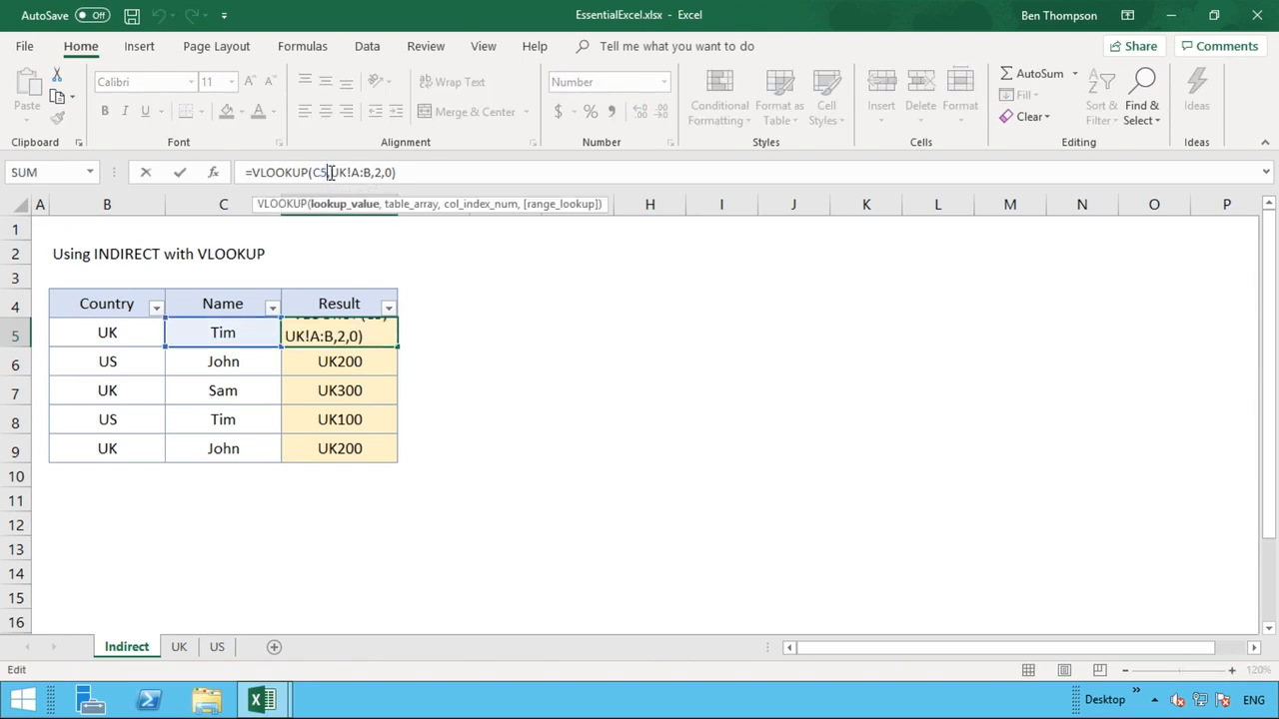
{"action": "type", "text": ","}
{"action": "left_click_drag", "start_coordinate": [333, 172], "coordinate": [372, 171]}
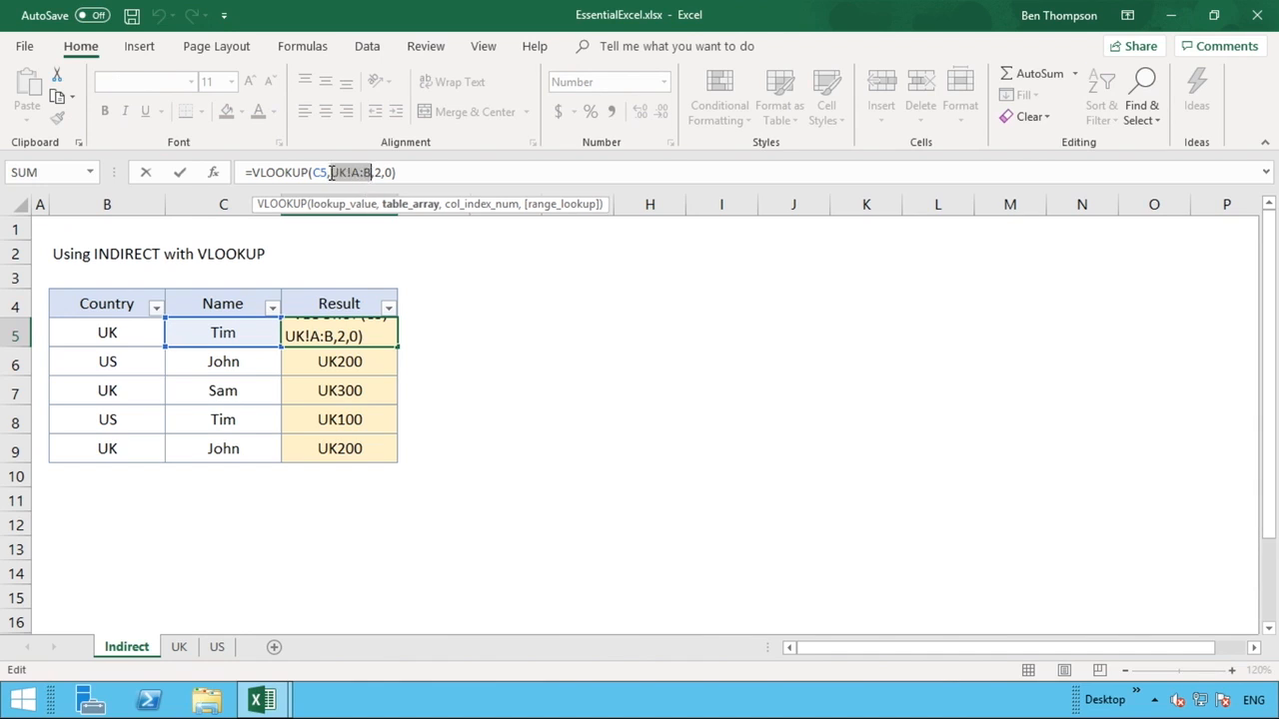
{"action": "left_click", "coordinate": [330, 171]}
{"action": "type", "text": "INDIRECT"}
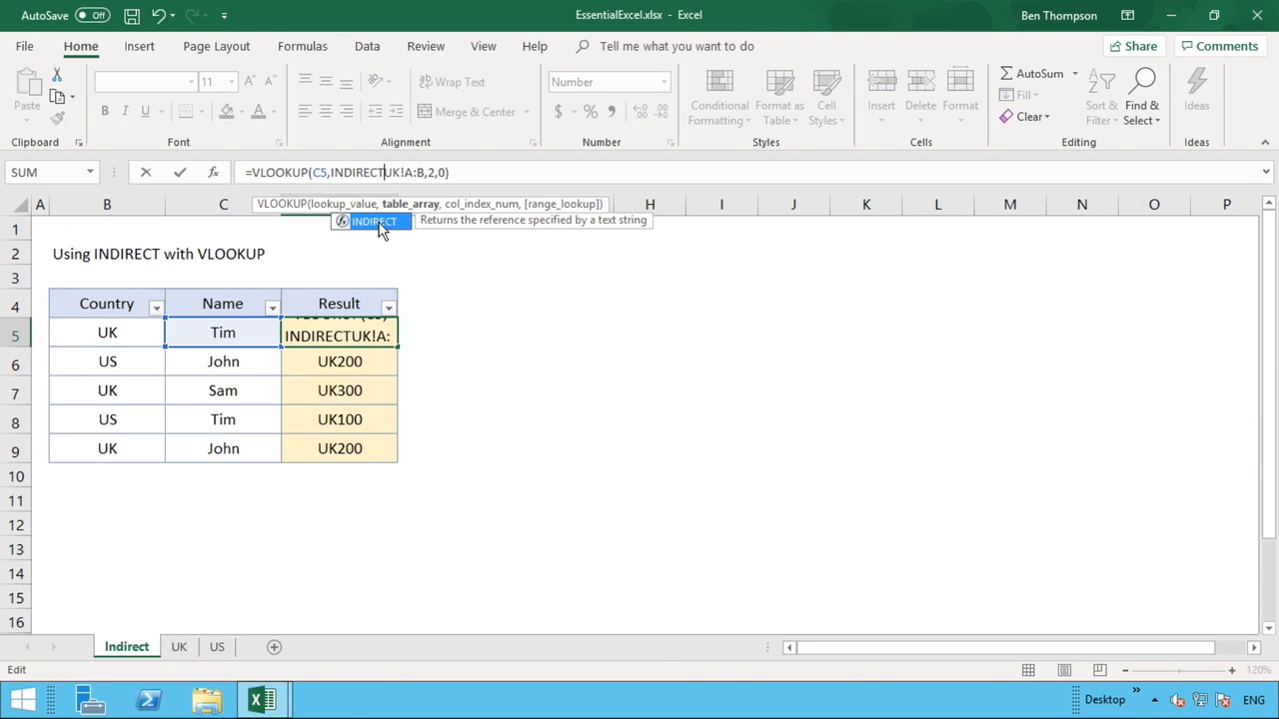
{"action": "double_click", "coordinate": [380, 224]}
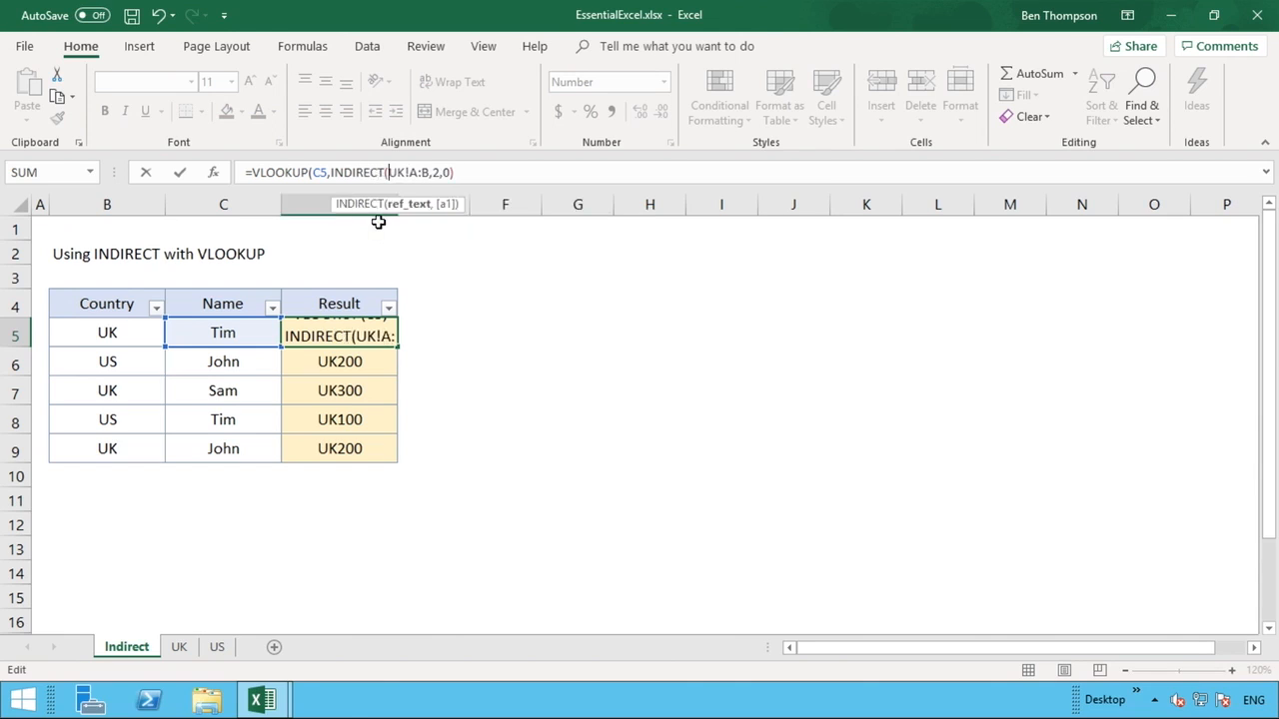
Step: Replace the fixed UK sheet name inside INDIRECT with a reference to cell B5 followed by the & operator
{"action": "left_click", "coordinate": [404, 173]}
{"action": "key", "text": "BackSpace"}
{"action": "key", "text": "BackSpace"}
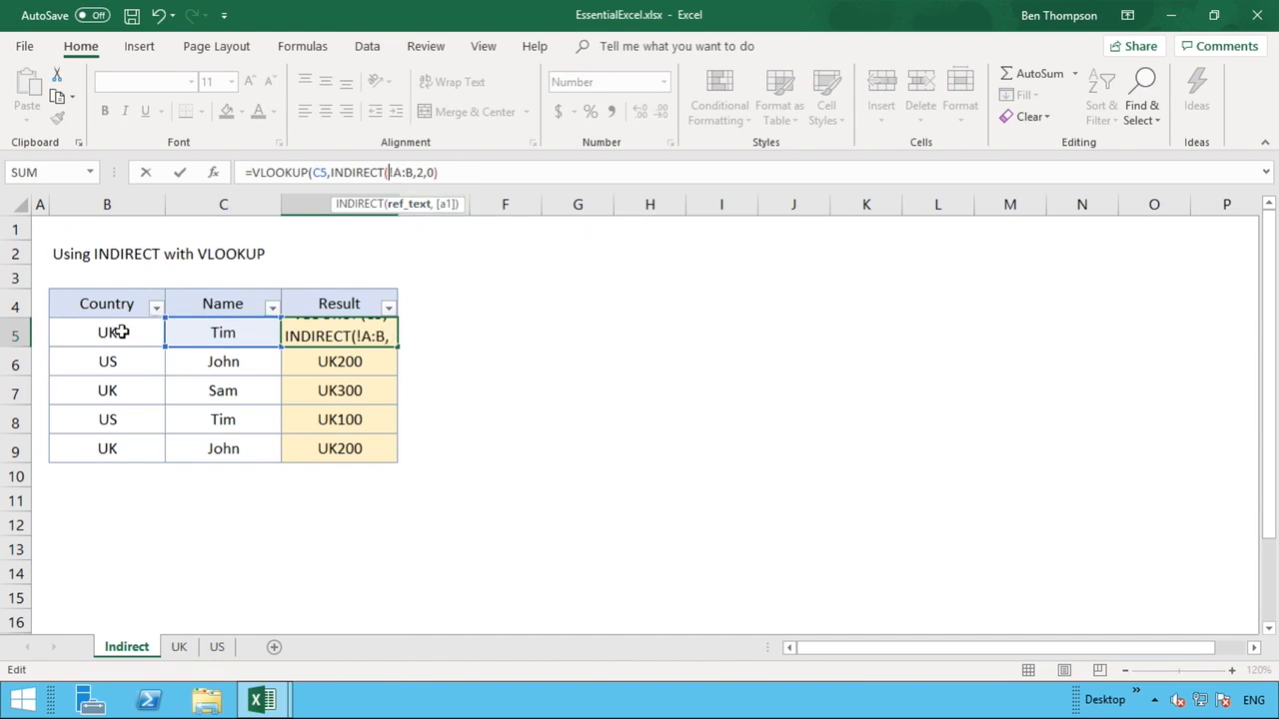
{"action": "left_click", "coordinate": [121, 332]}
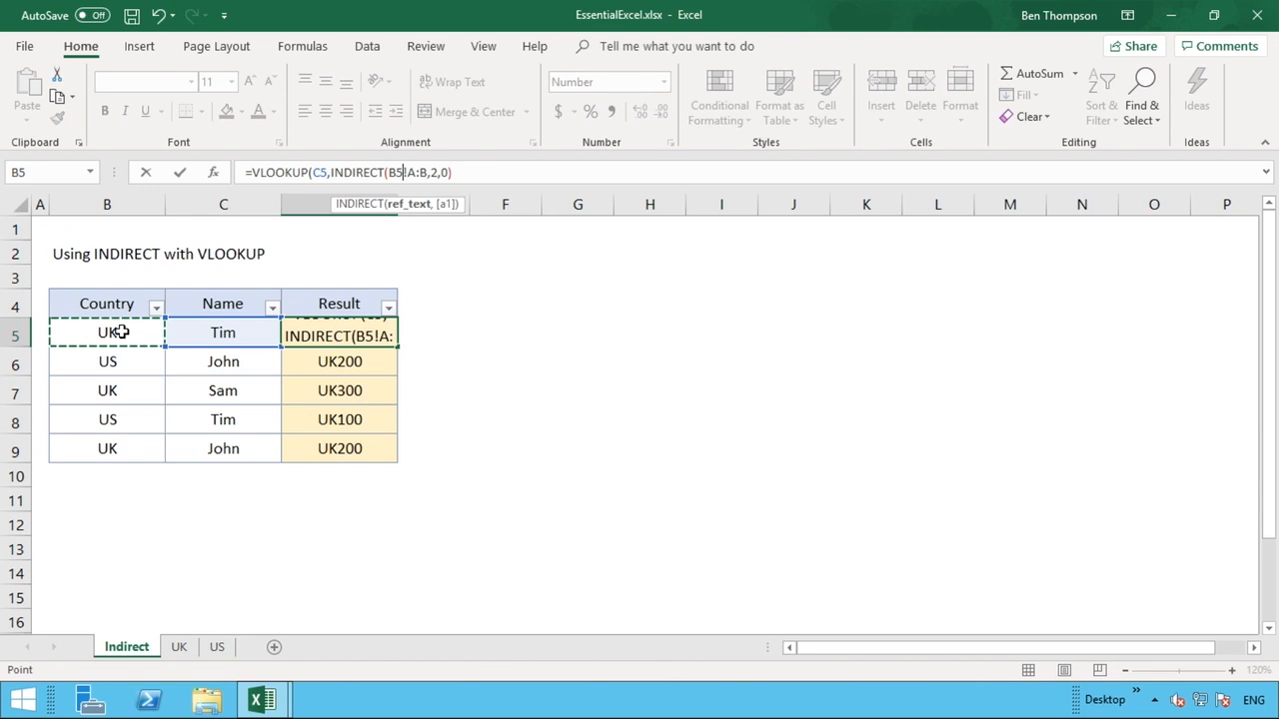
{"action": "type", "text": "&"}
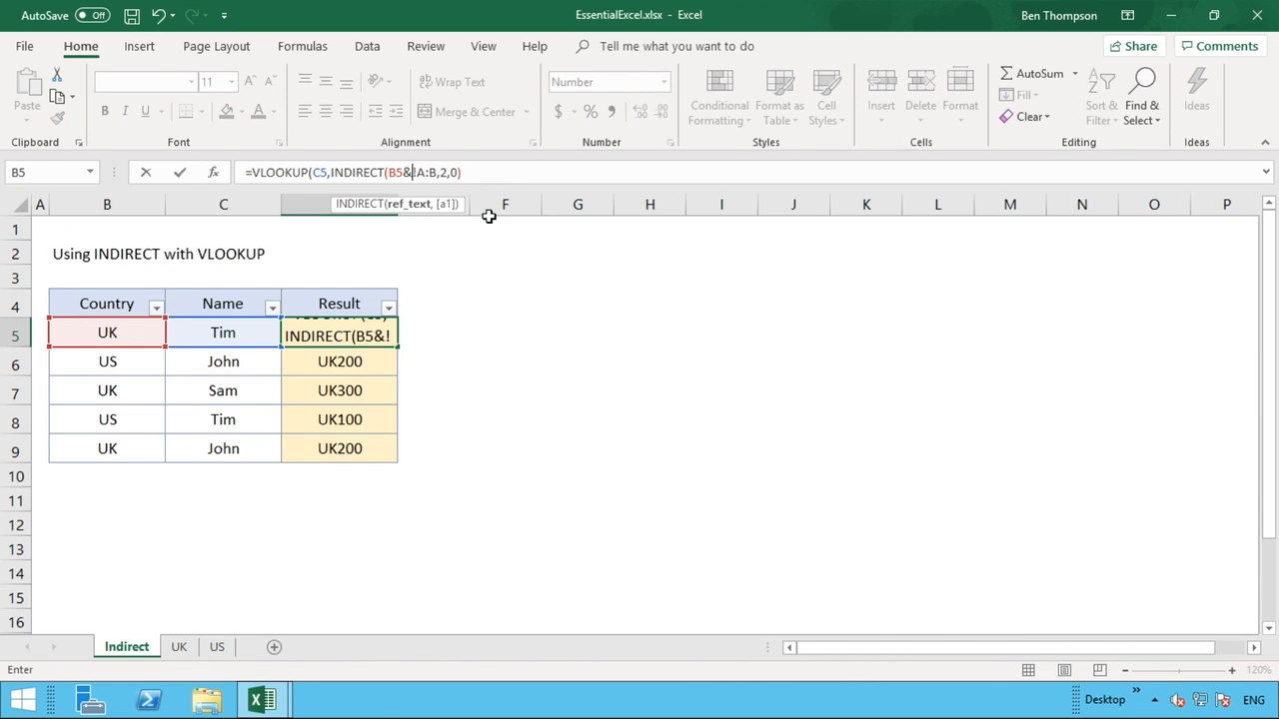
Step: Enclose !A:B in double quotes and close the INDIRECT bracket, committing D5 as =VLOOKUP(C5,INDIRECT(B5&"!A:B"),2,0)
{"action": "type", "text": "\""}
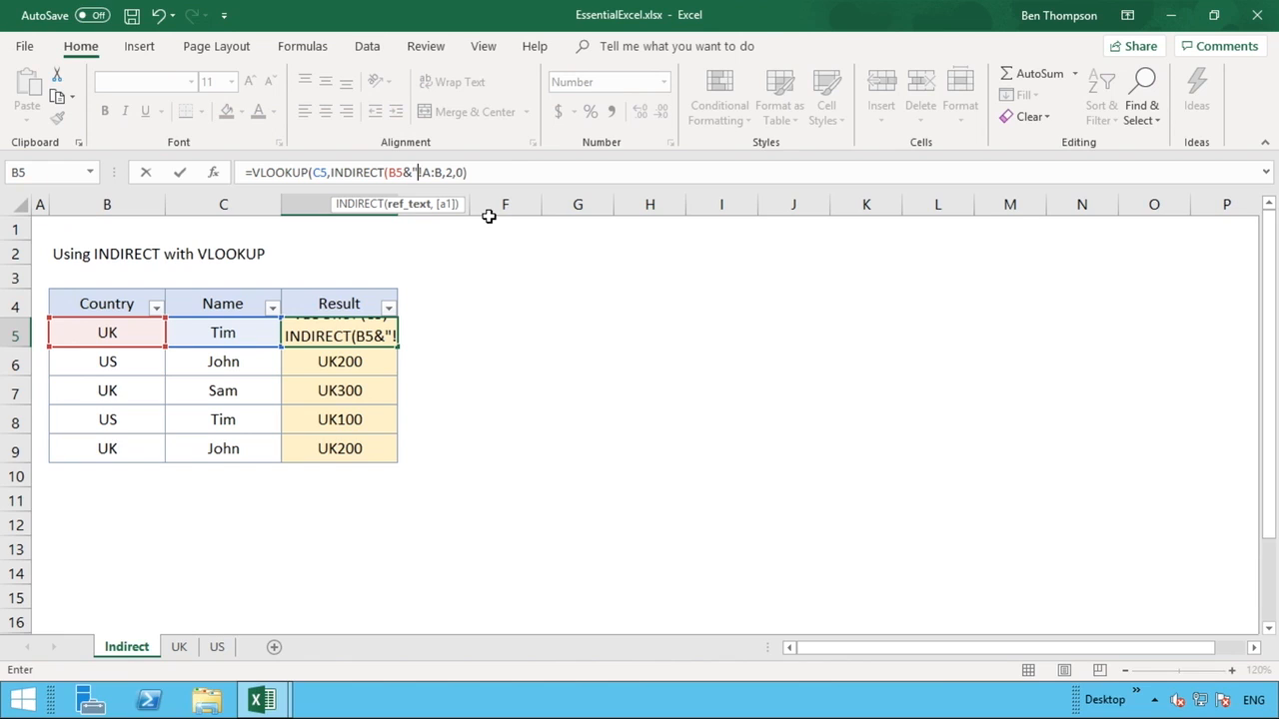
{"action": "left_click", "coordinate": [443, 174]}
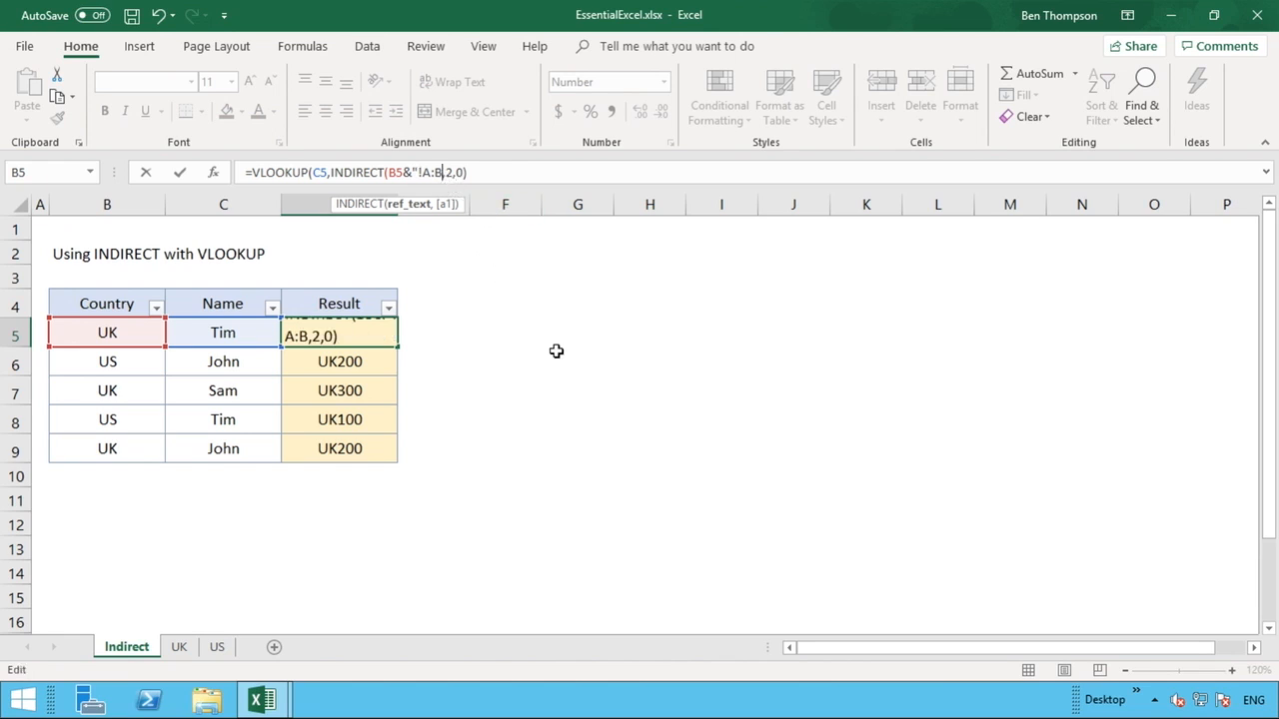
{"action": "type", "text": "\")"}
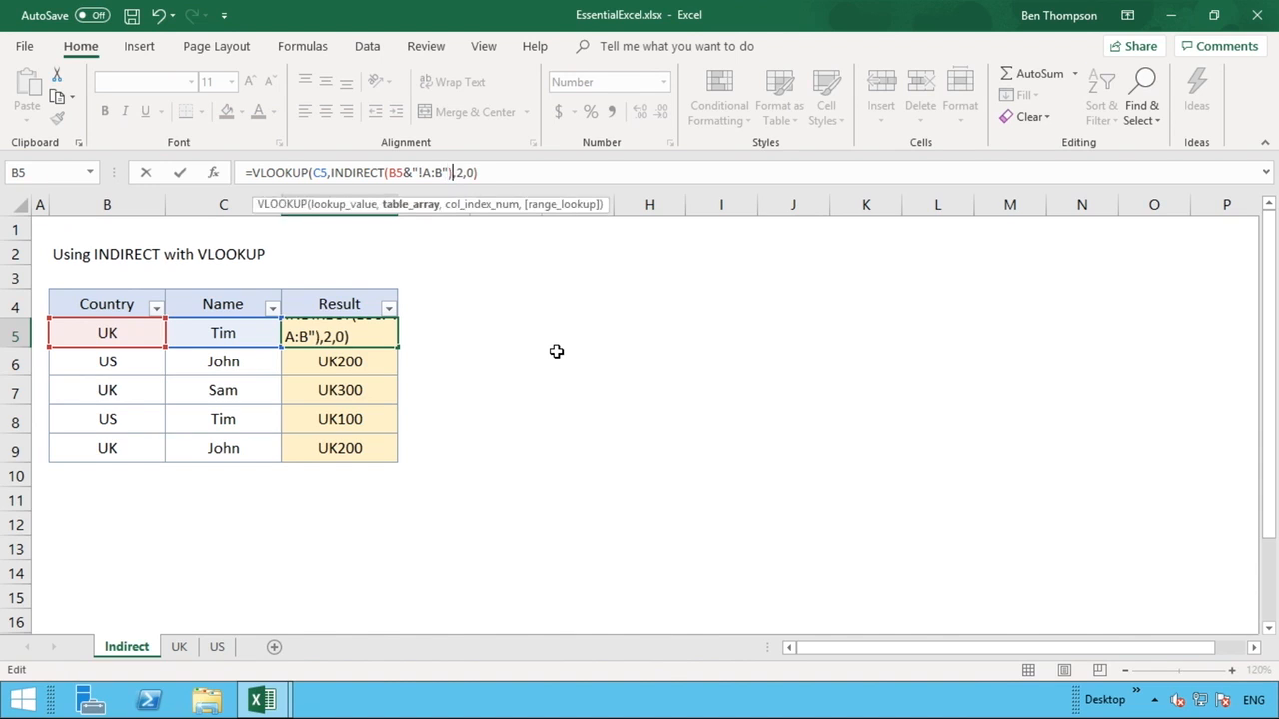
{"action": "left_click", "coordinate": [488, 172]}
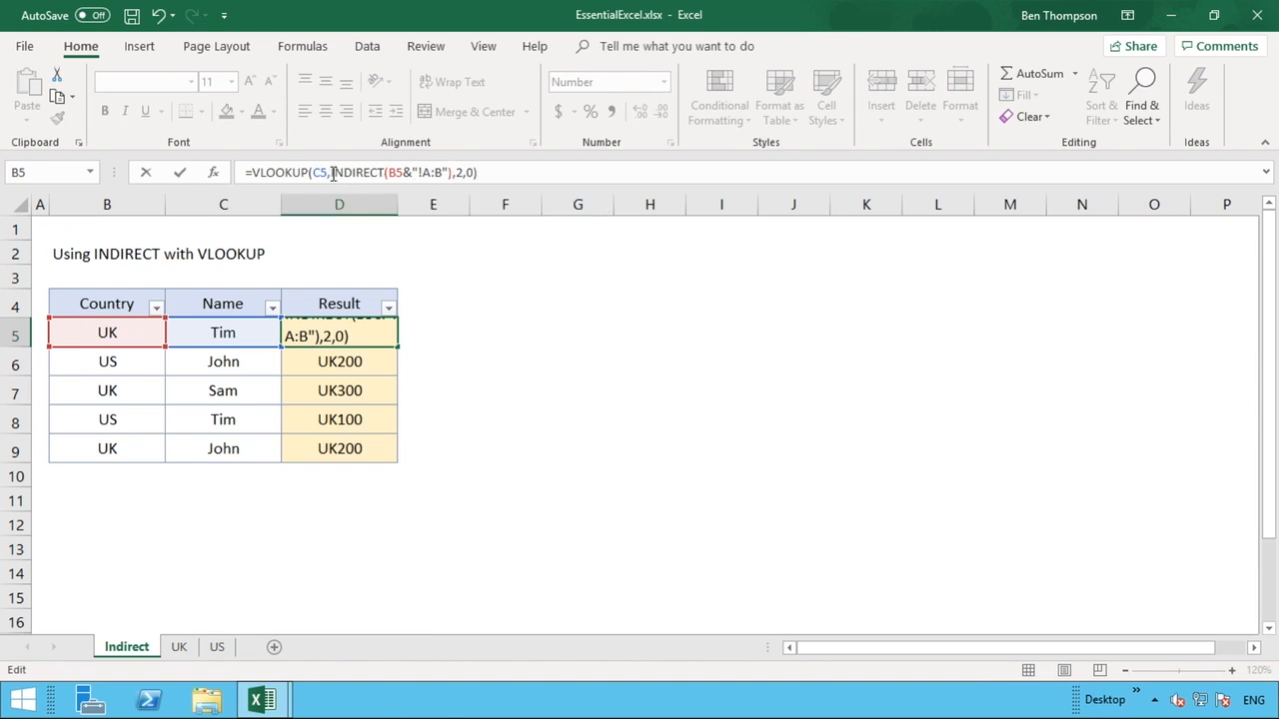
{"action": "left_click_drag", "start_coordinate": [331, 172], "coordinate": [453, 172]}
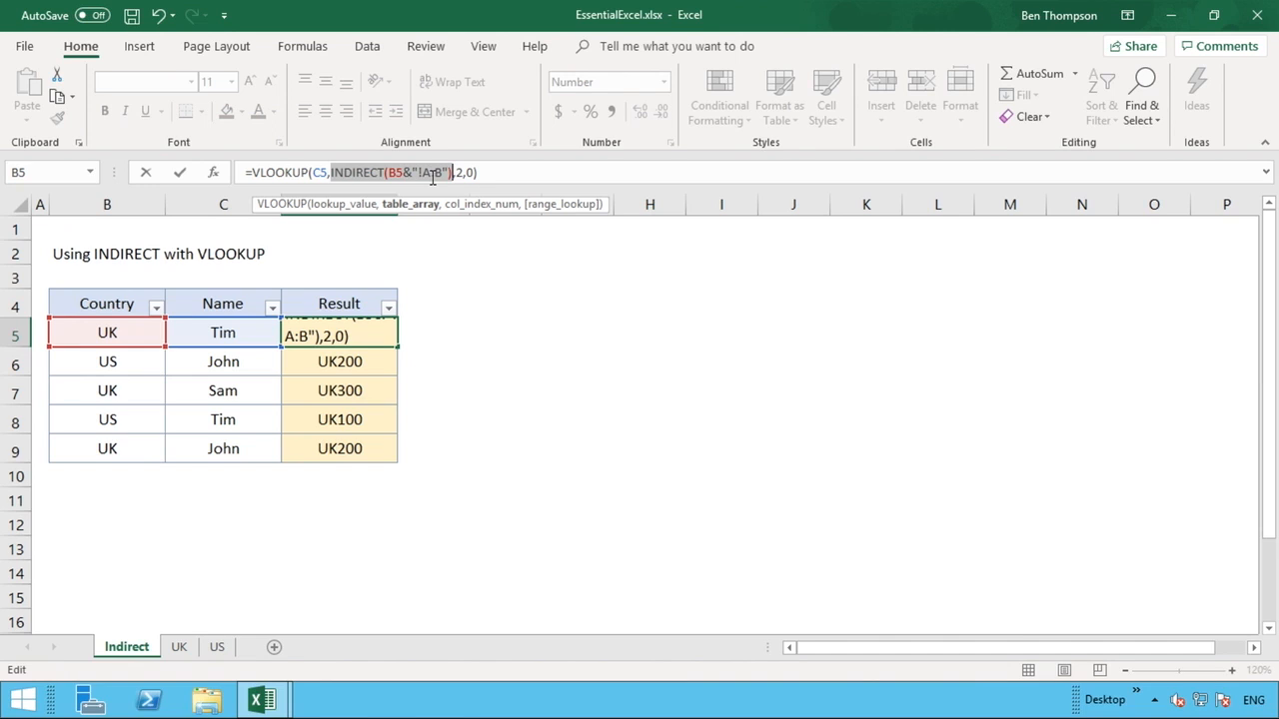
{"action": "left_click", "coordinate": [521, 173]}
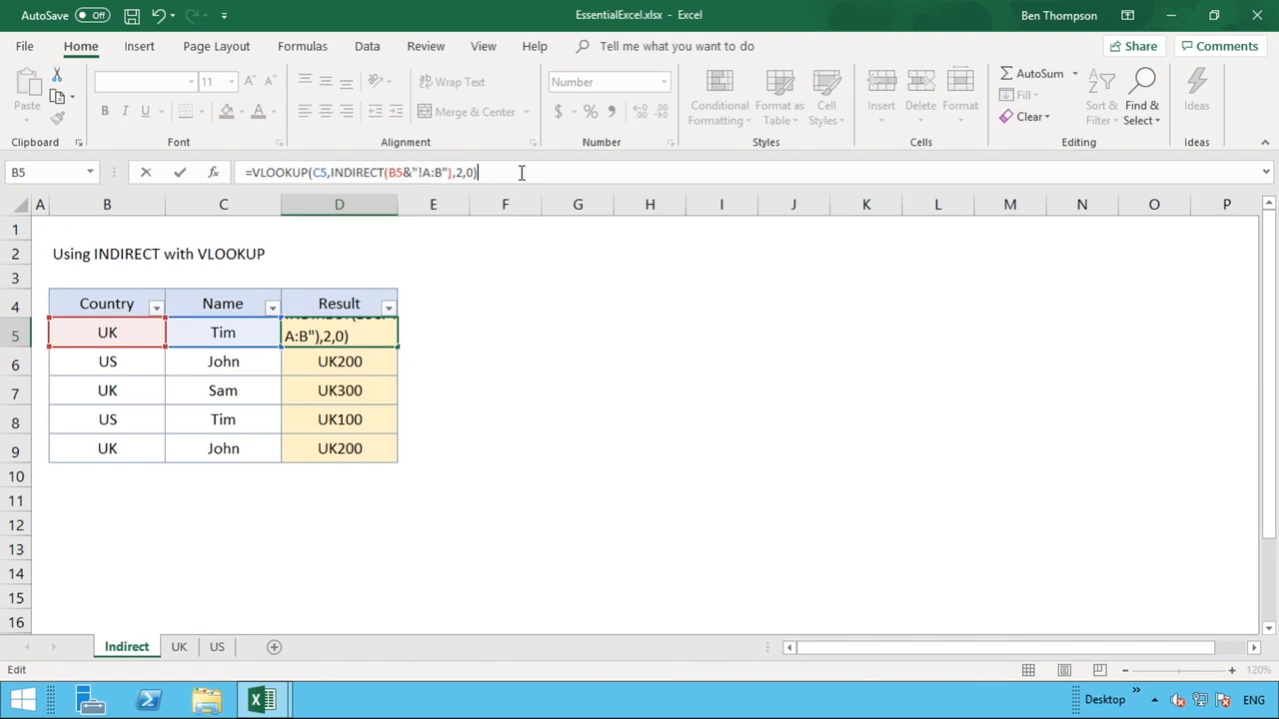
{"action": "key", "text": "Return"}
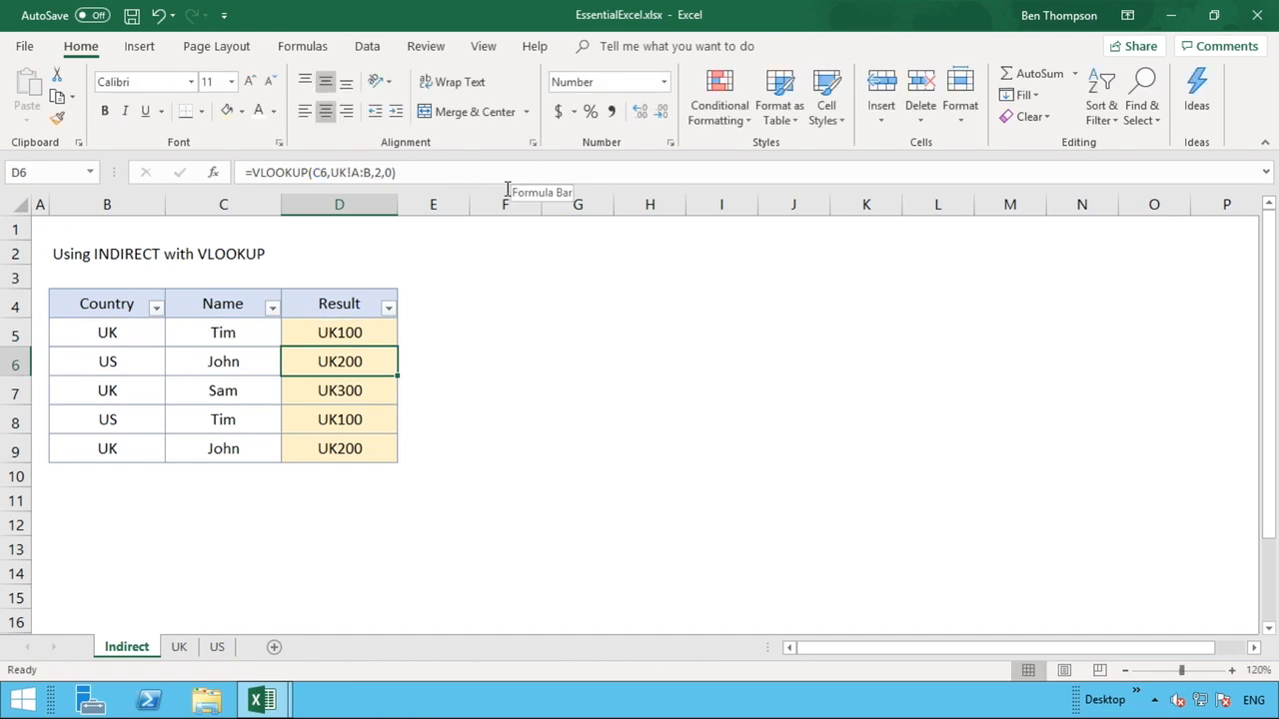
Step: Fill the combined VLOOKUP and INDIRECT formula from D5 down the Result column through D9
{"action": "left_click", "coordinate": [372, 335]}
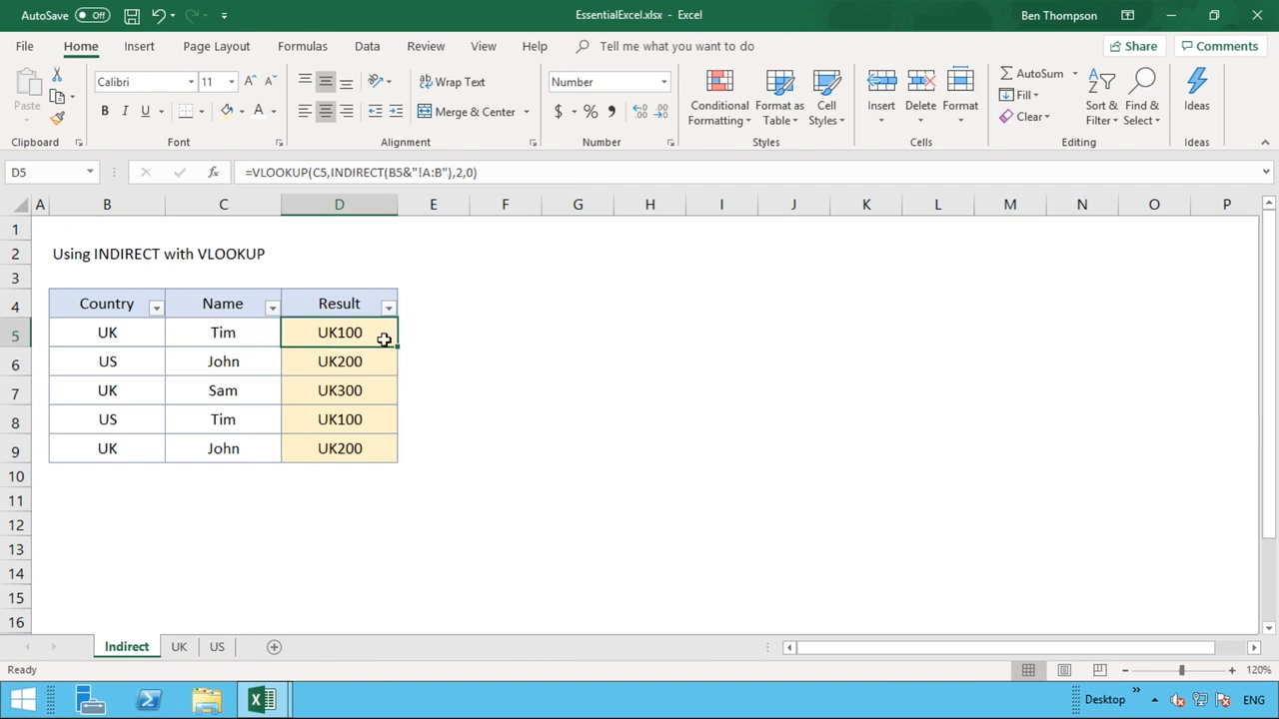
{"action": "left_click_drag", "start_coordinate": [396, 346], "coordinate": [388, 455]}
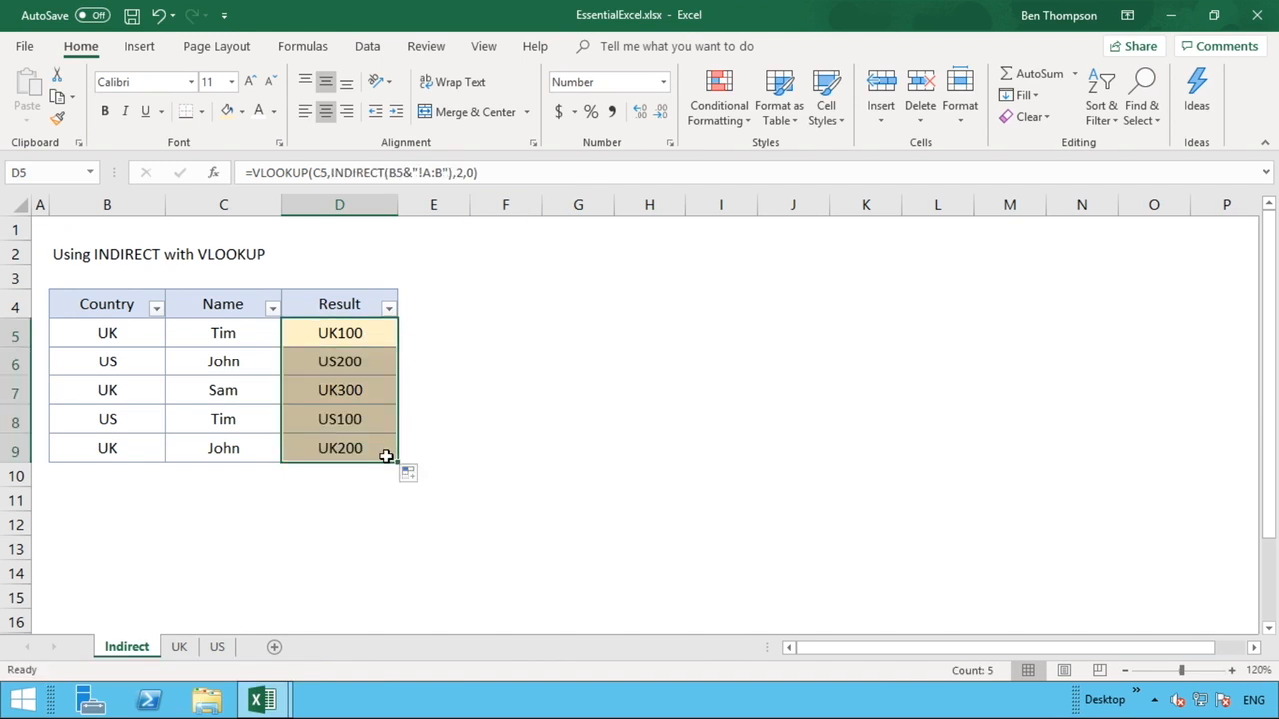
{"action": "left_click", "coordinate": [483, 465]}
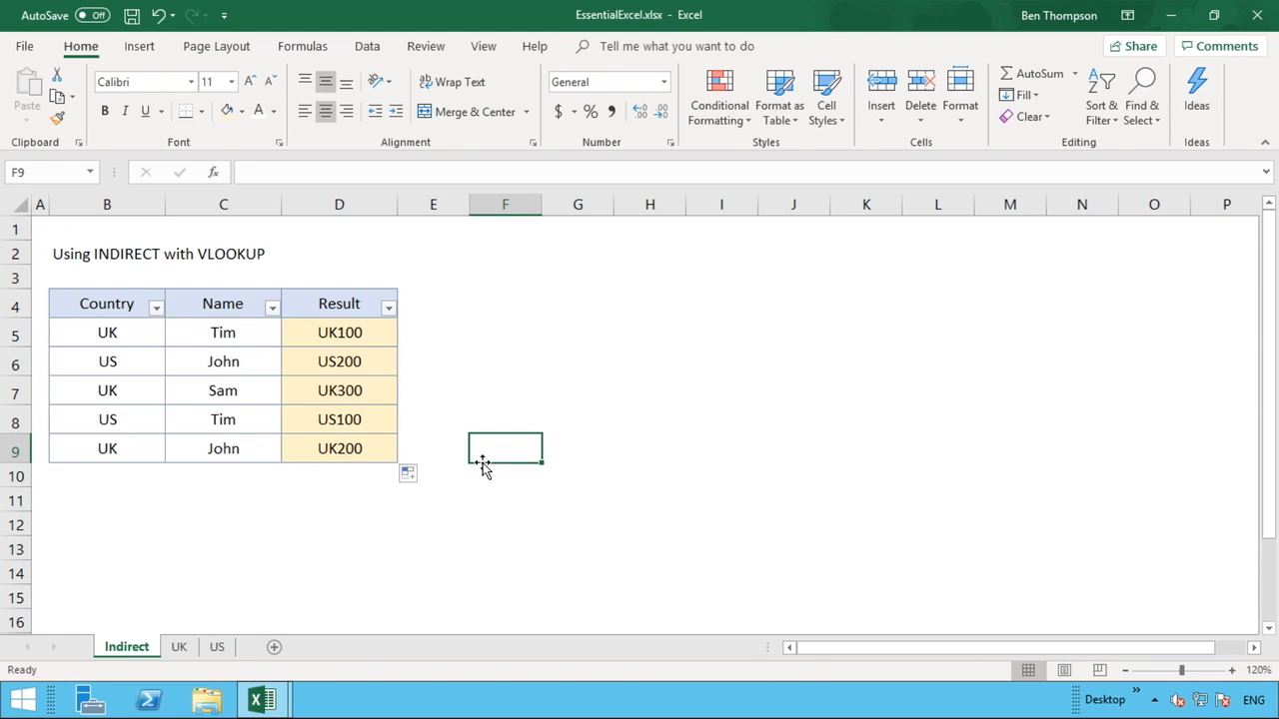
Step: Compare the row 6 result with the matching entries on the UK and US sheets, and examine row 9's name and result formula
{"action": "left_click", "coordinate": [15, 364]}
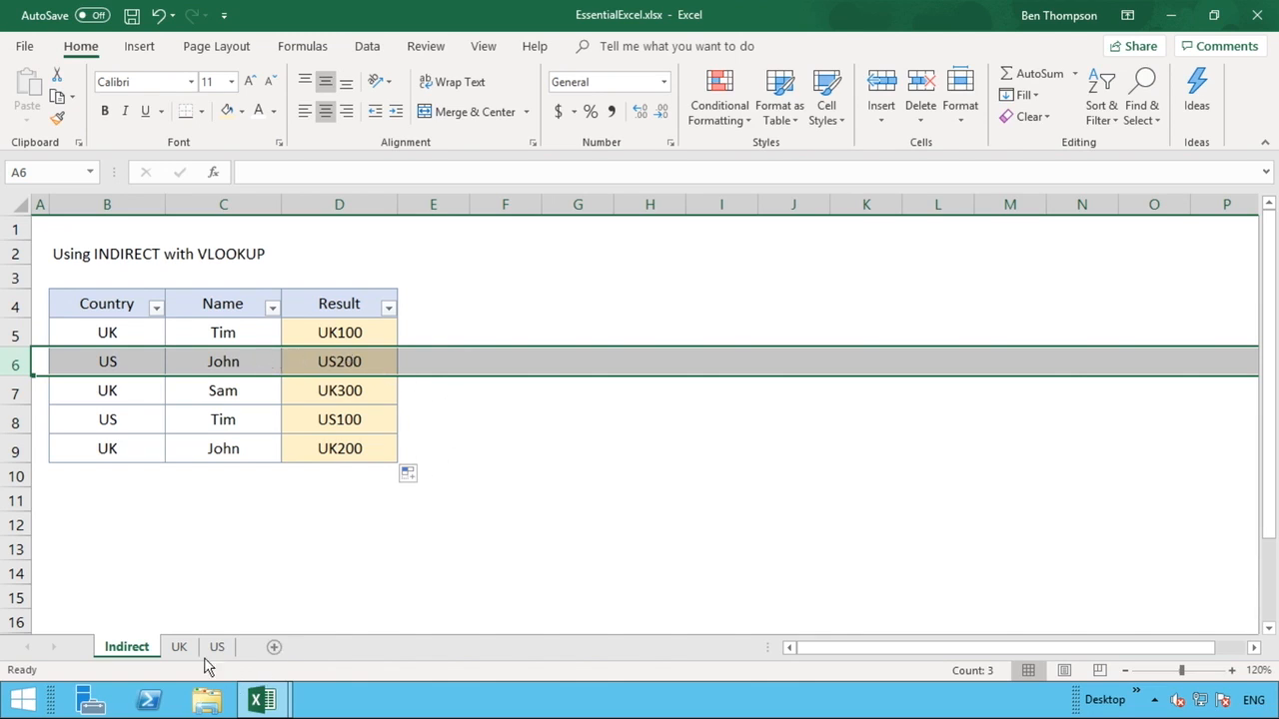
{"action": "left_click", "coordinate": [179, 647]}
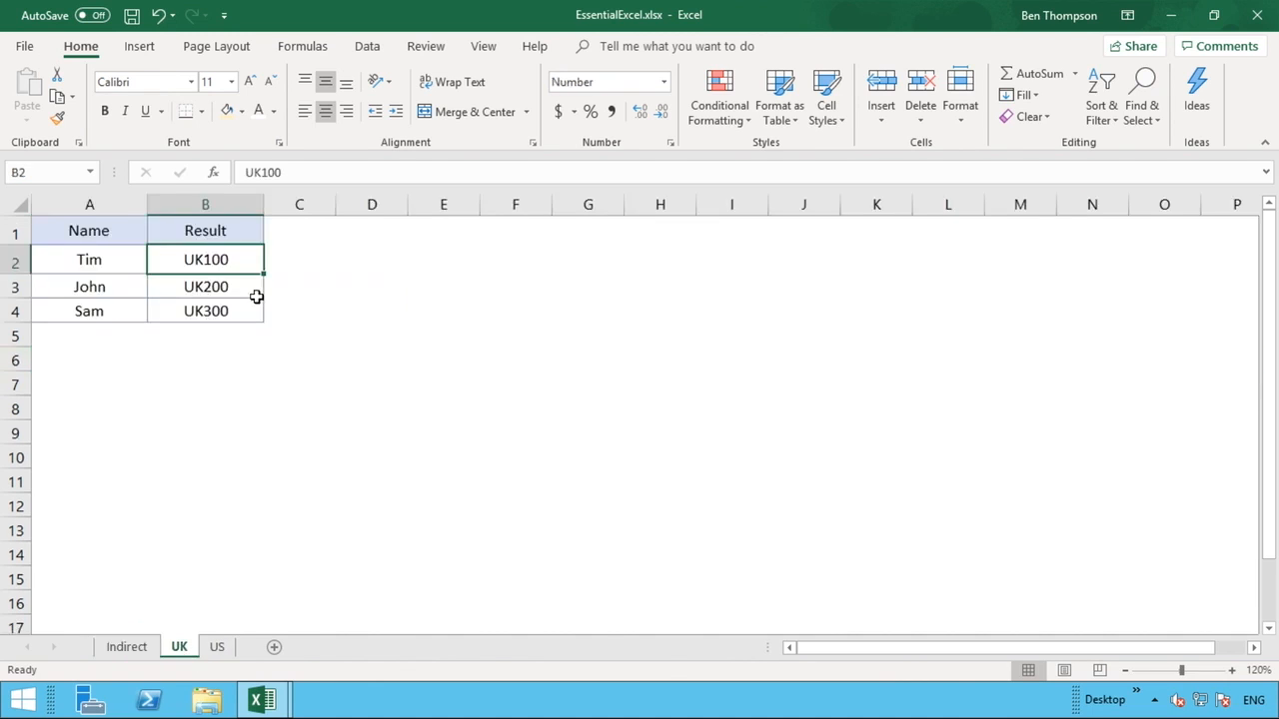
{"action": "left_click", "coordinate": [252, 293]}
{"action": "left_click", "coordinate": [131, 652]}
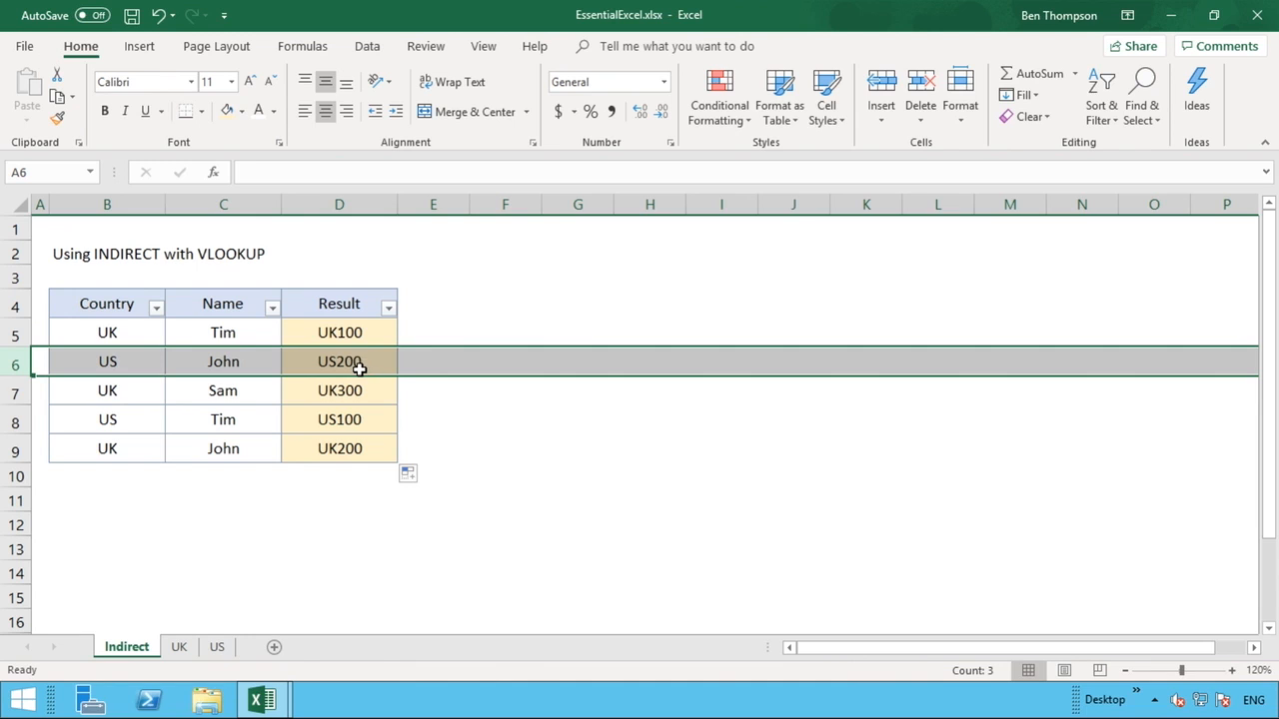
{"action": "left_click", "coordinate": [218, 650]}
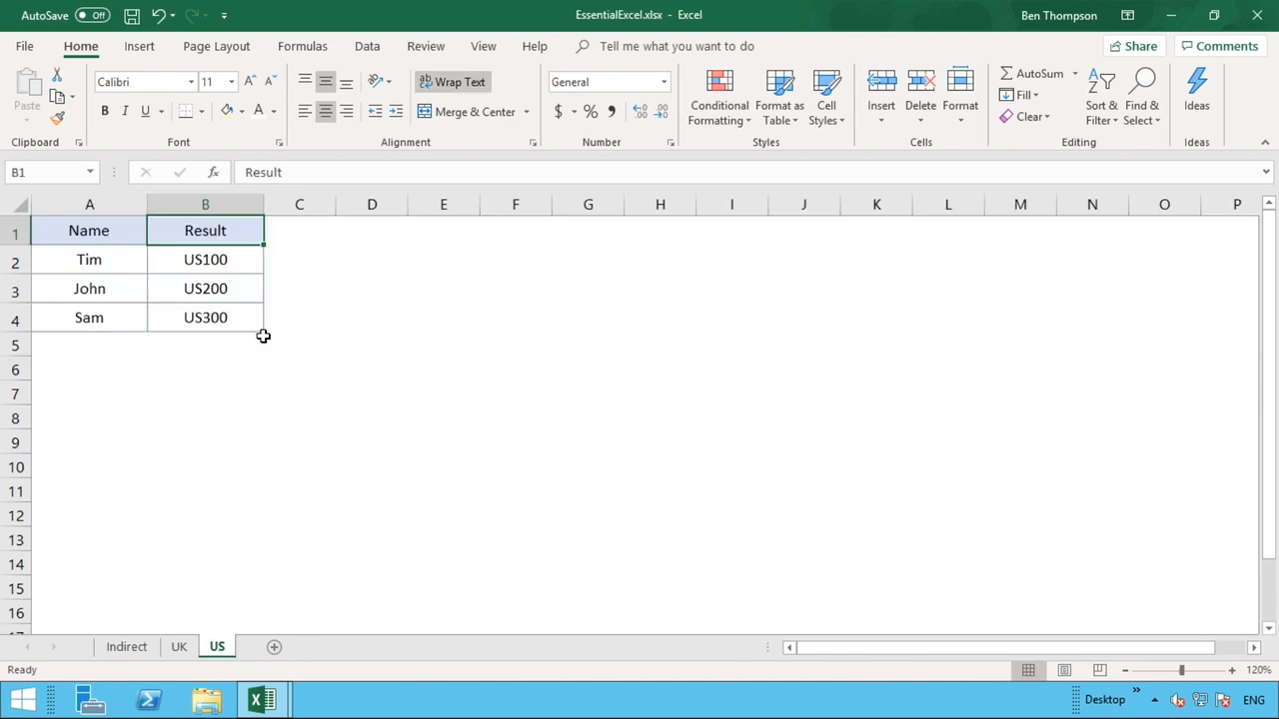
{"action": "left_click", "coordinate": [130, 291]}
{"action": "left_click", "coordinate": [170, 291], "text": "shift"}
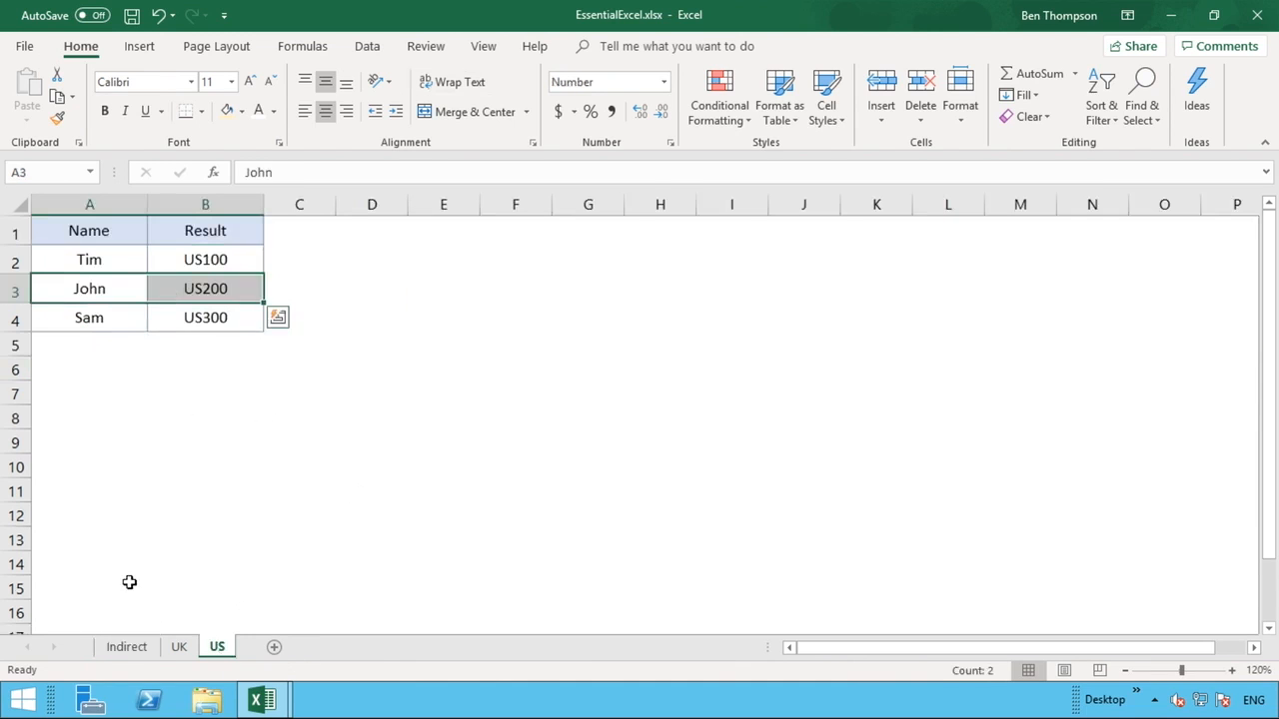
{"action": "left_click", "coordinate": [120, 650]}
{"action": "left_click", "coordinate": [235, 450]}
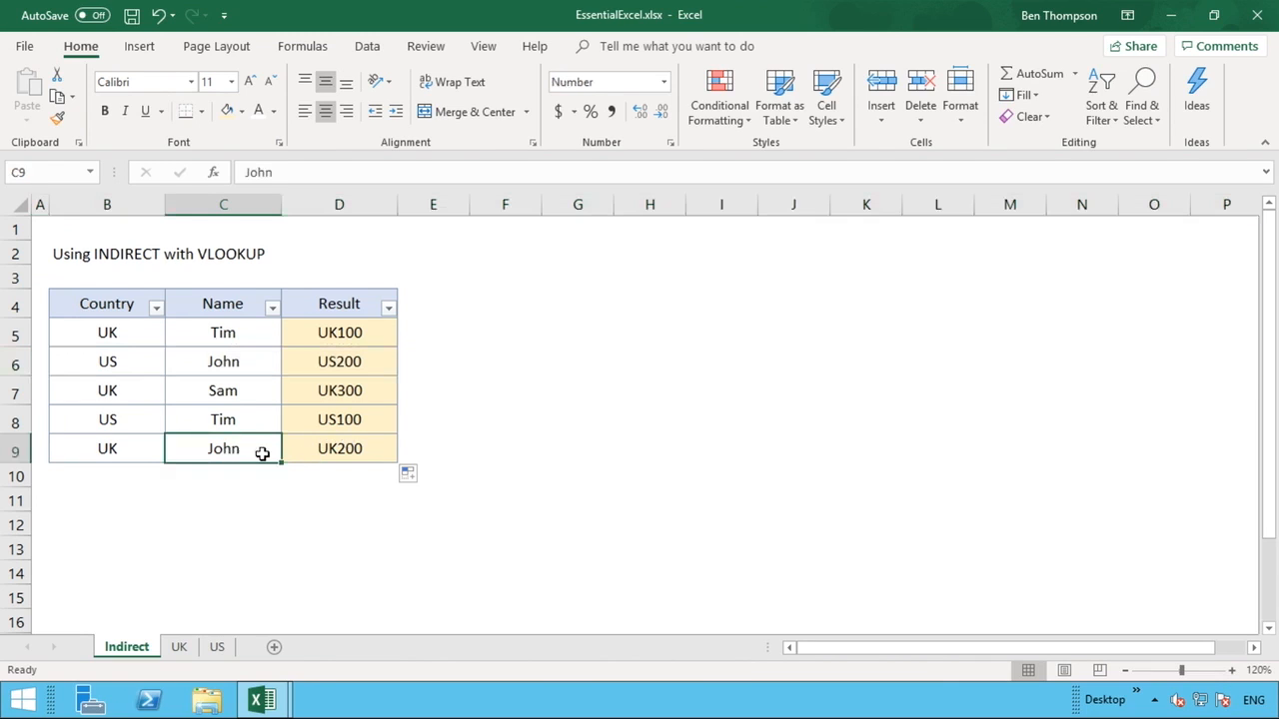
{"action": "left_click", "coordinate": [338, 451]}
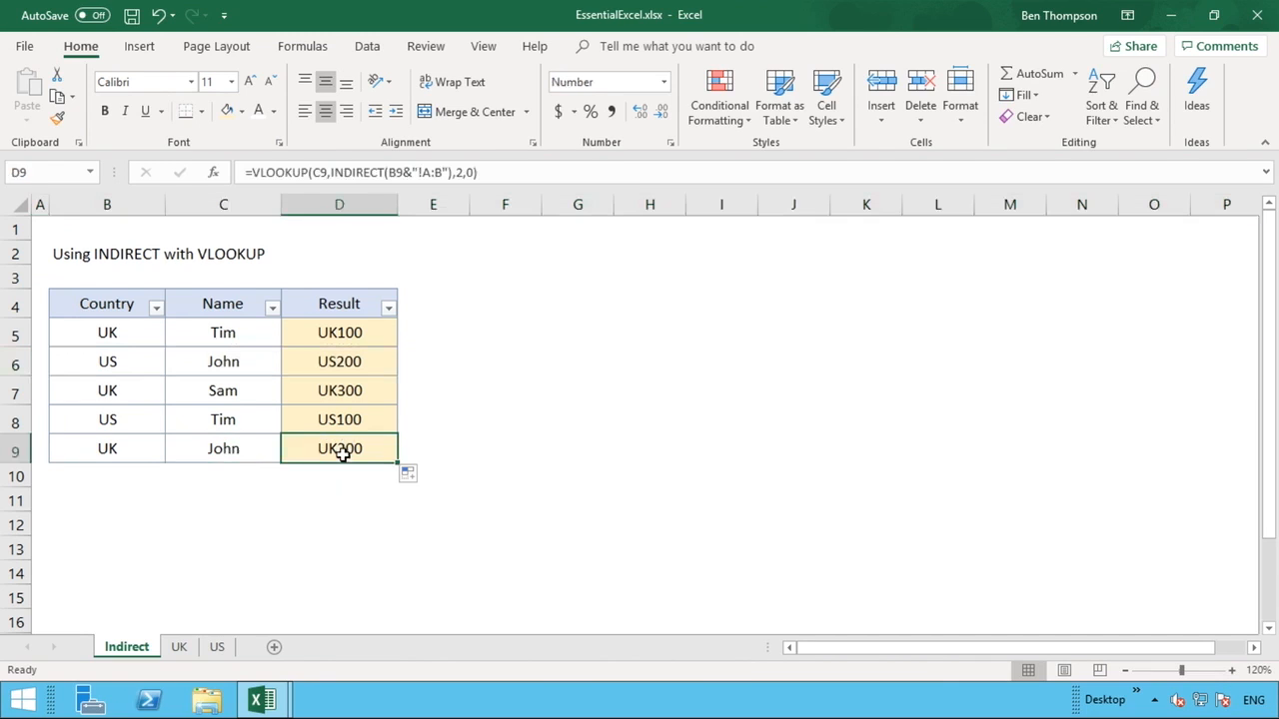
{"action": "left_click", "coordinate": [463, 445]}
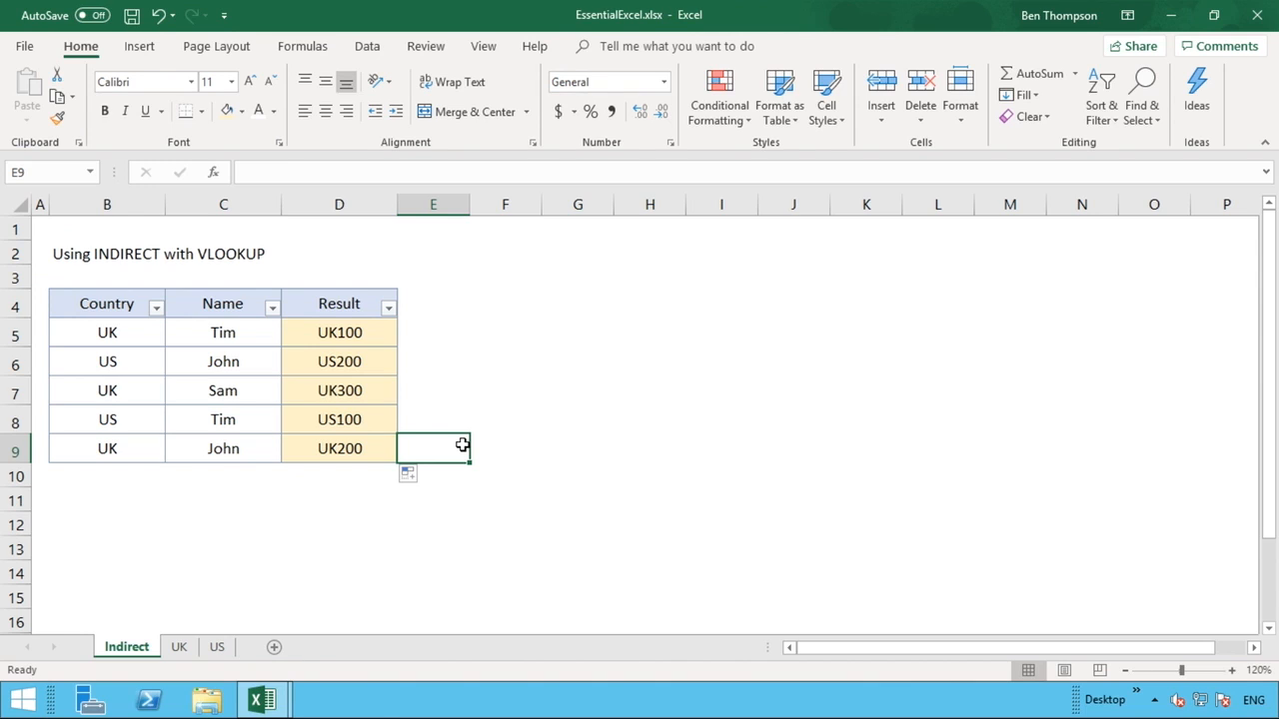
{"action": "left_click", "coordinate": [361, 449]}
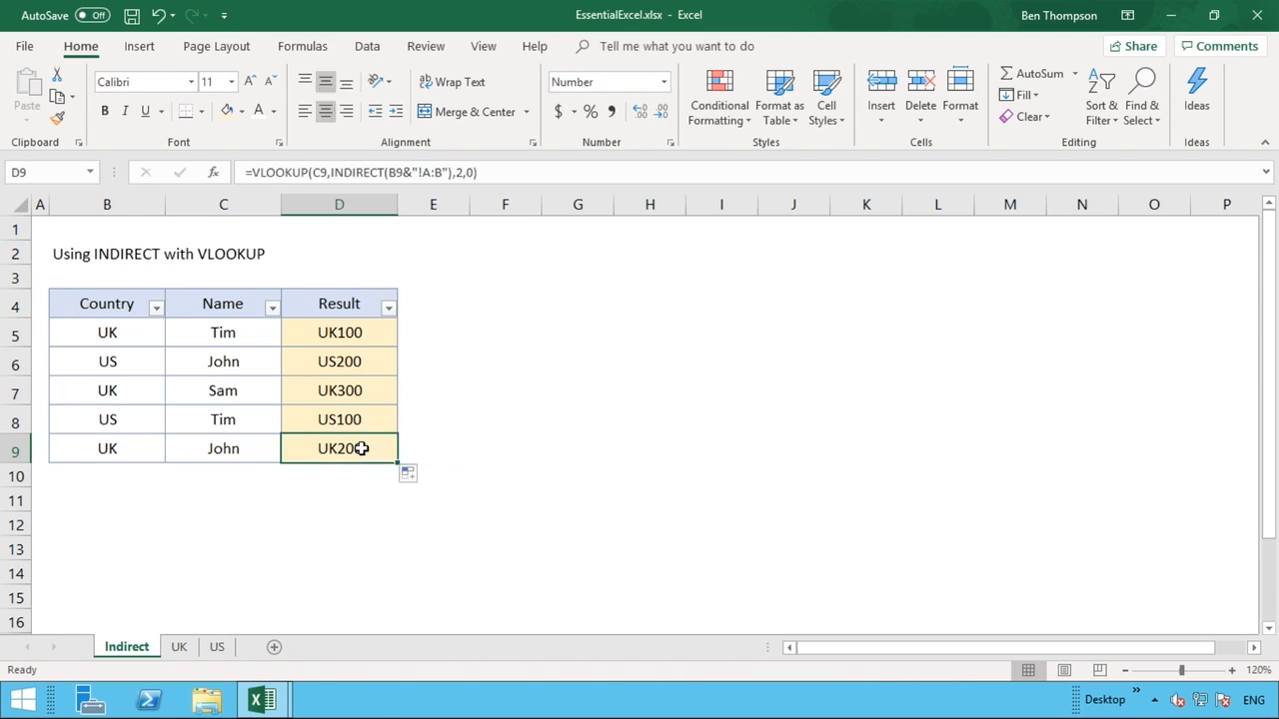